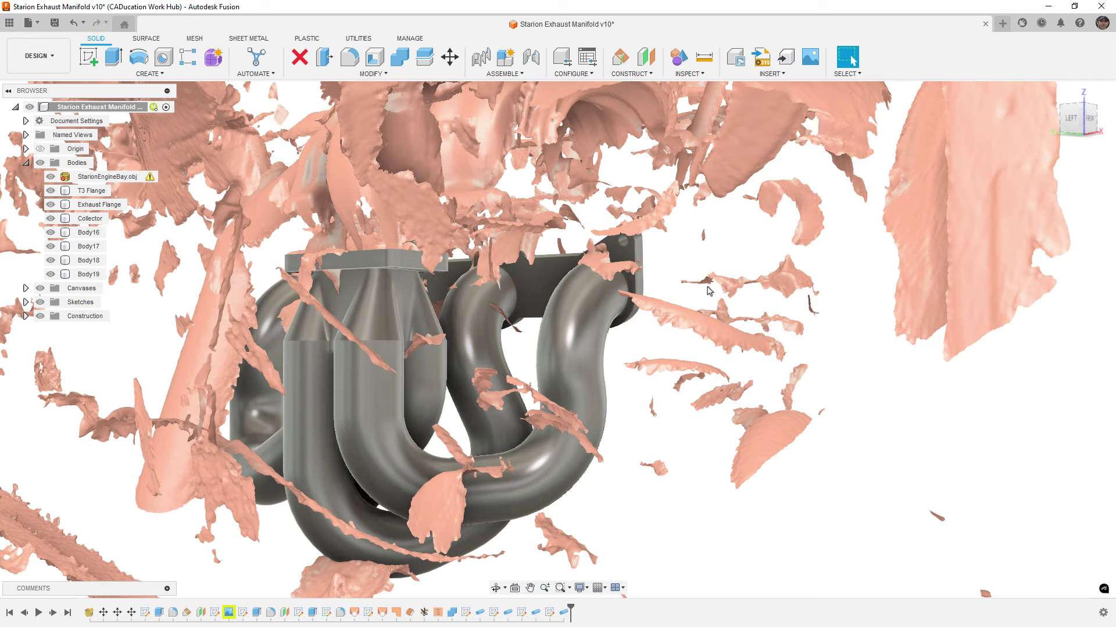
# Hide the StarionEngineBay.obj scan mesh so only the manifold bodies are displayed.
pyautogui.scroll(-3, 680, 283)
pyautogui.keyDown('shift'); pyautogui.moveTo(675, 294); pyautogui.dragTo(632, 311, button='middle'); pyautogui.keyUp('shift')
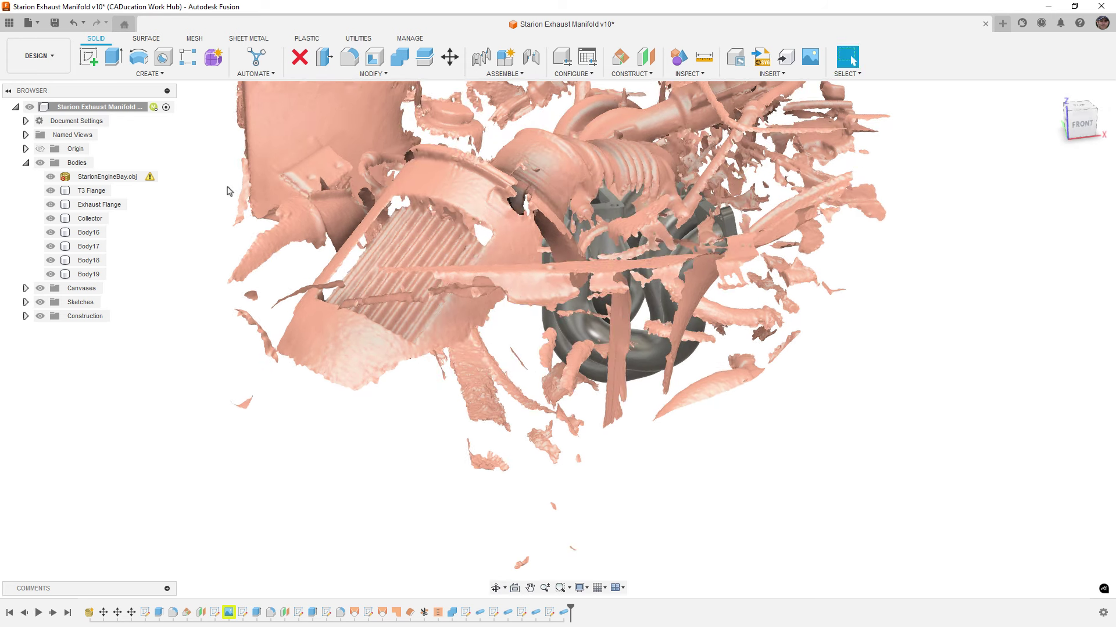
pyautogui.click(50, 176)
pyautogui.click(594, 230)
pyautogui.moveTo(622, 249); pyautogui.dragTo(611, 337, button='middle')
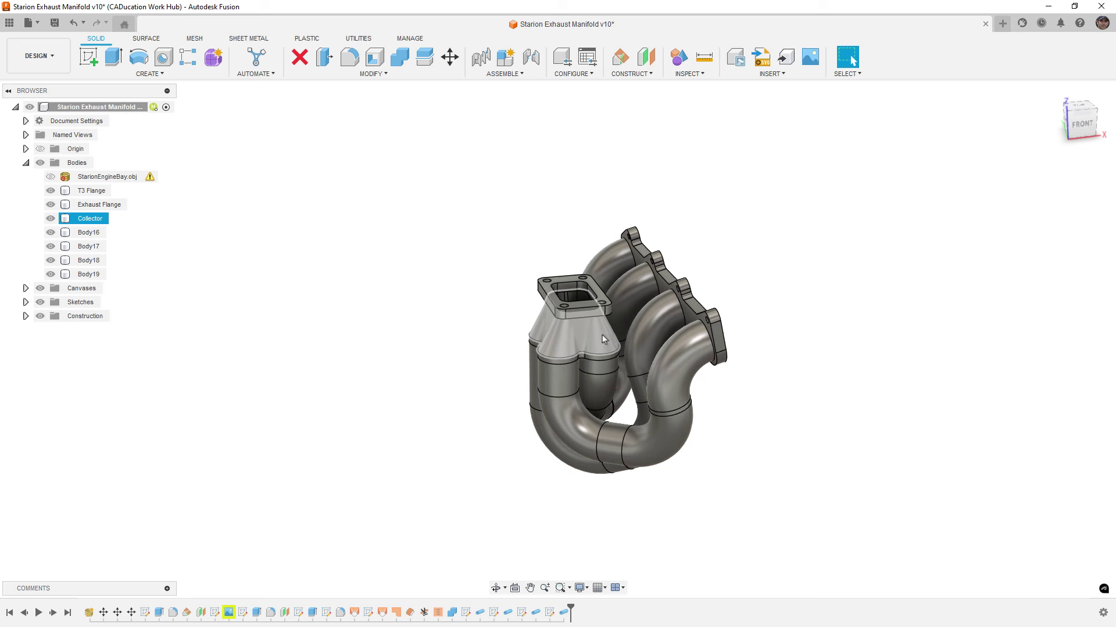
pyautogui.press('Escape')
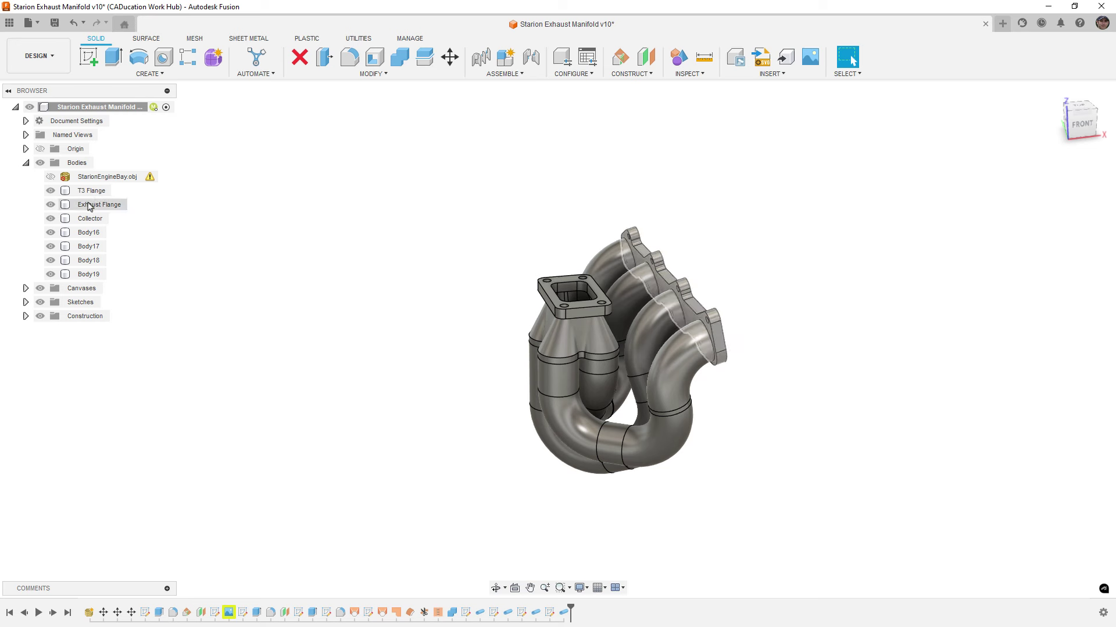
# Hide the four runner tubes, Body16 through Body19, leaving both flanges and the collector displayed.
pyautogui.click(88, 207)
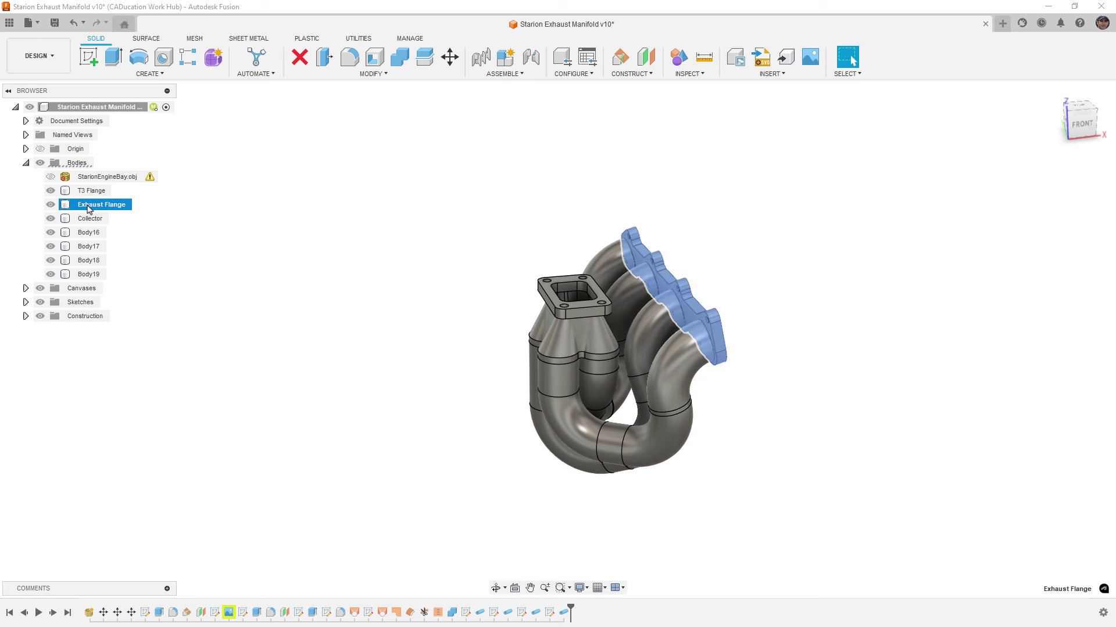
pyautogui.click(50, 233)
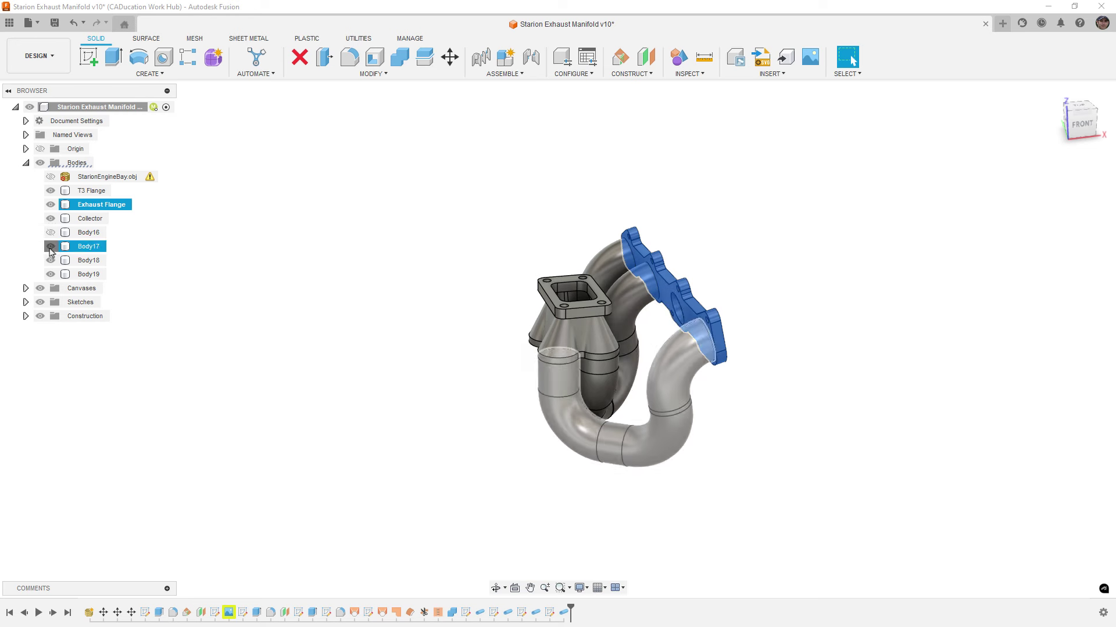
pyautogui.click(50, 246)
pyautogui.click(51, 260)
pyautogui.click(51, 274)
# Examine the collector from below and above, and check the diameters of the exhaust flange's port edges.
pyautogui.click(558, 344)
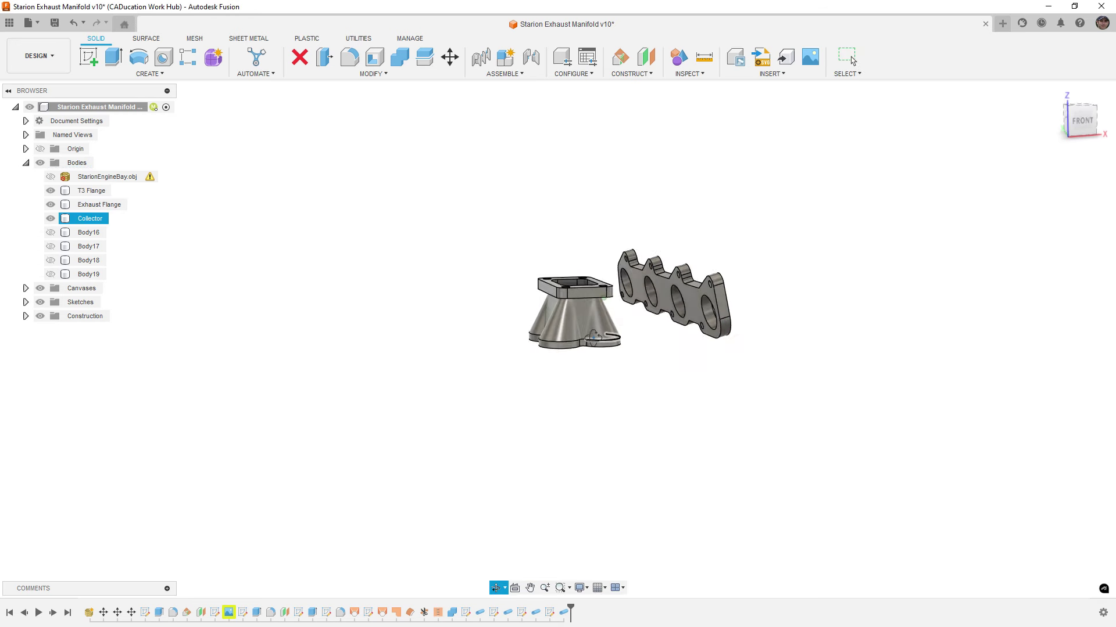
pyautogui.keyDown('shift'); pyautogui.moveTo(594, 338); pyautogui.dragTo(594, 307, button='middle'); pyautogui.keyUp('shift')
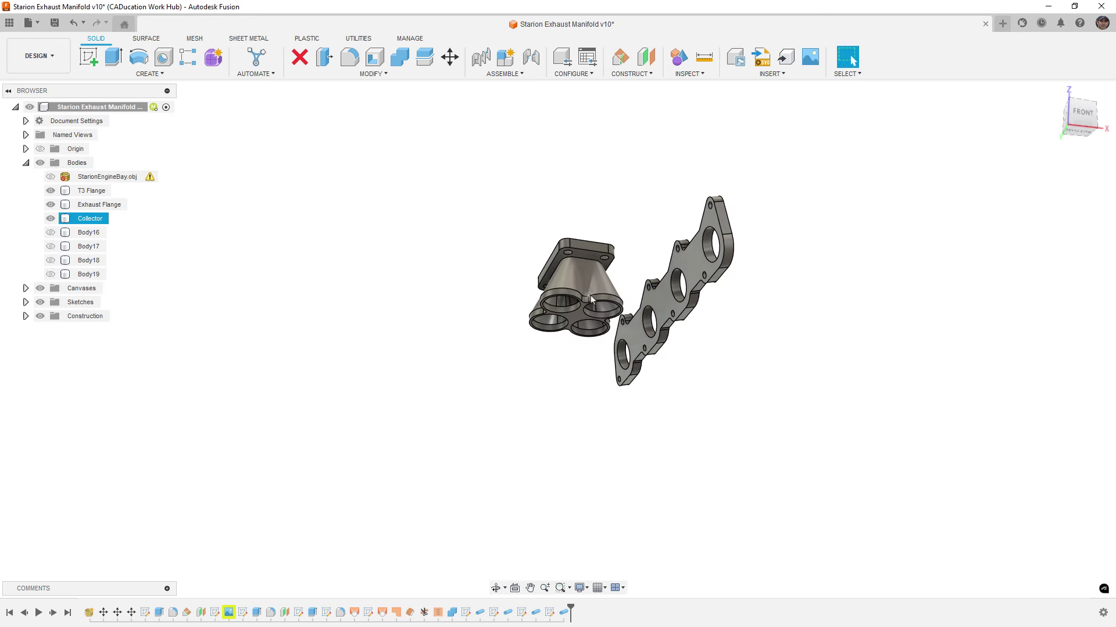
pyautogui.scroll(3, 595, 303)
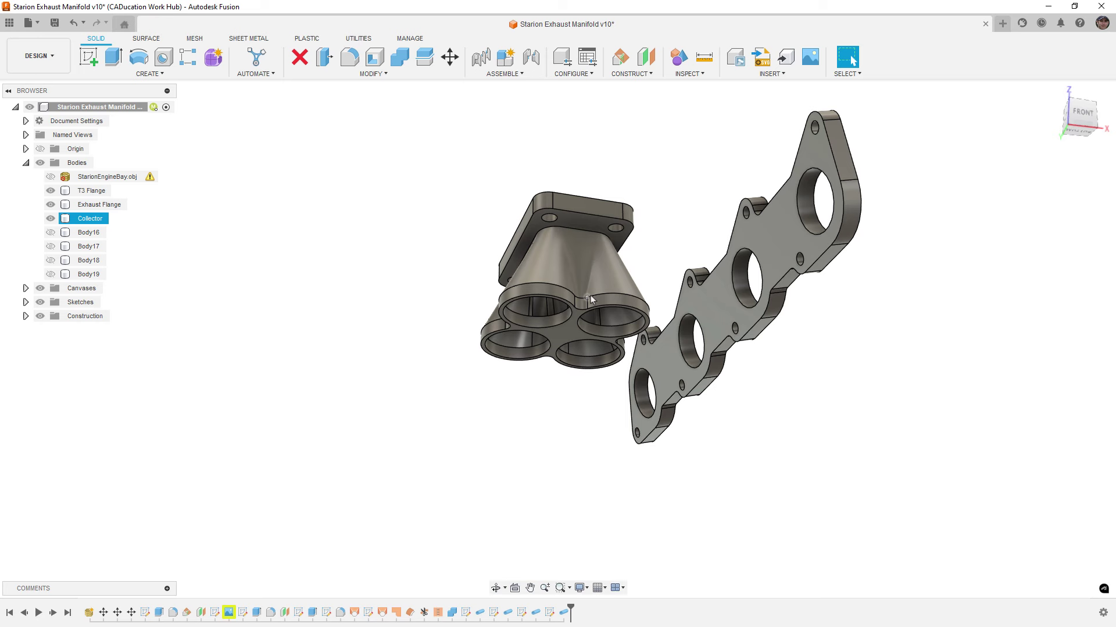
pyautogui.keyDown('shift'); pyautogui.moveTo(590, 295); pyautogui.dragTo(590, 365, button='middle'); pyautogui.keyUp('shift')
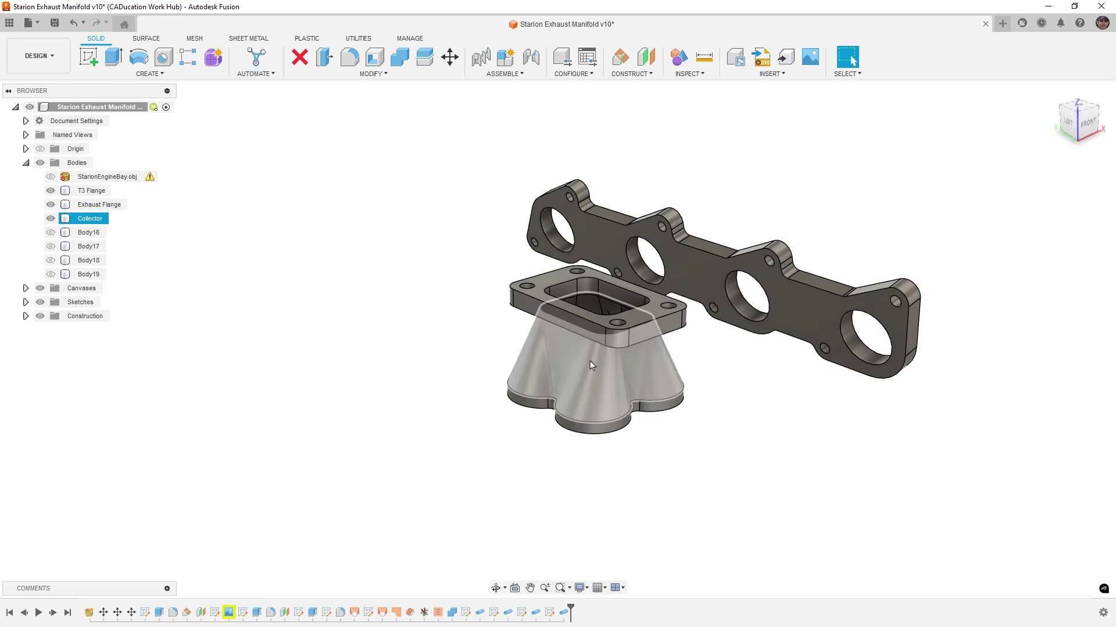
pyautogui.click(728, 398)
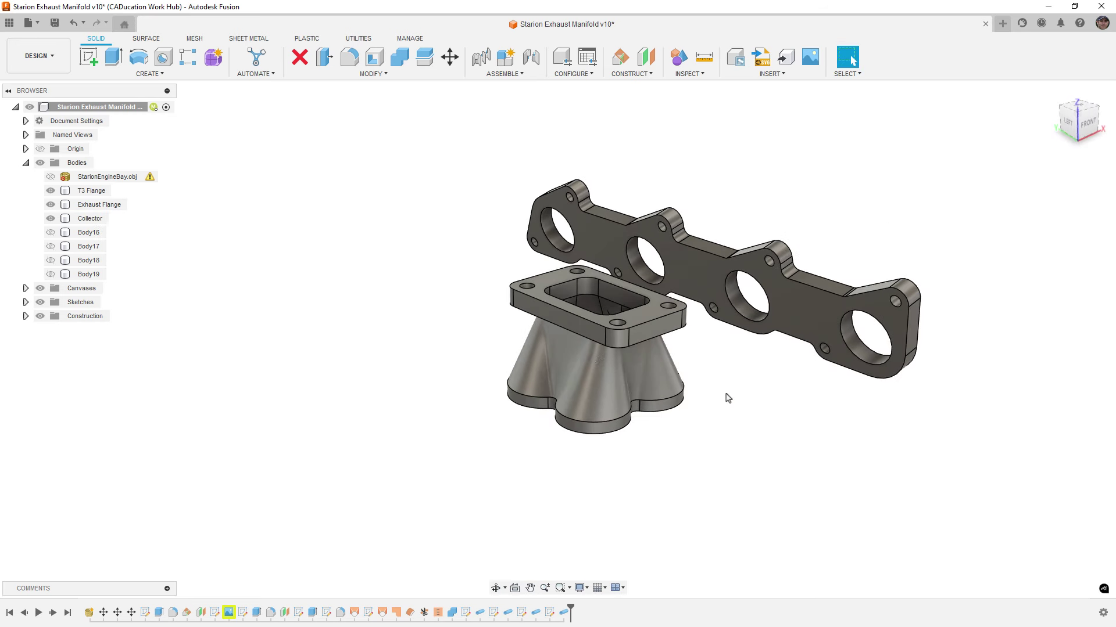
pyautogui.moveTo(728, 398); pyautogui.dragTo(617, 354, button='middle')
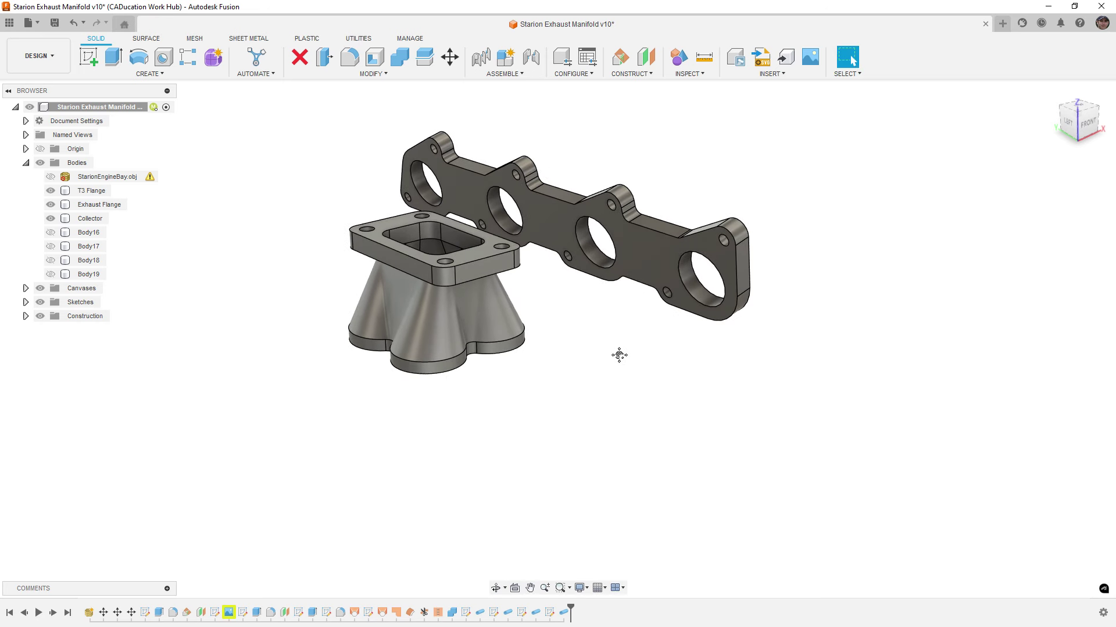
pyautogui.click(596, 272)
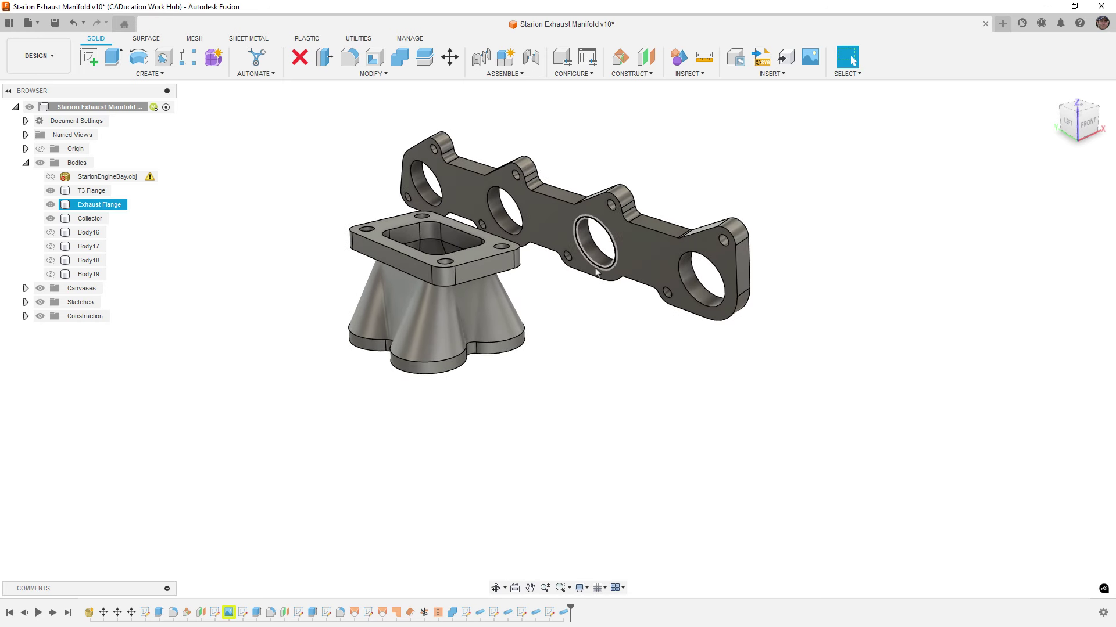
pyautogui.click(596, 271)
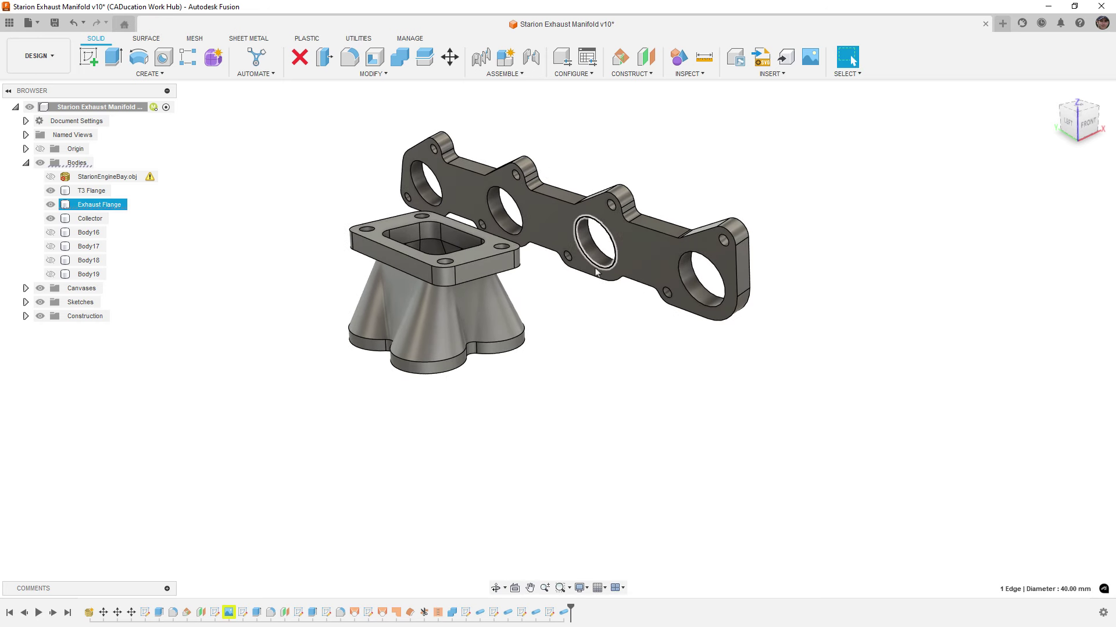
pyautogui.click(700, 288)
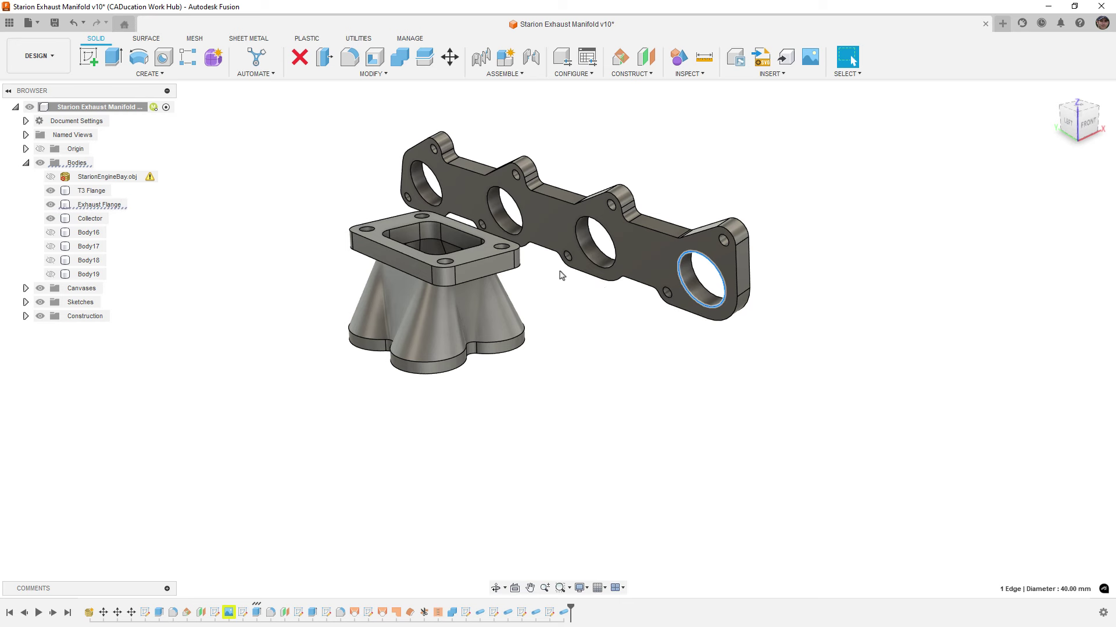
pyautogui.keyDown('shift'); pyautogui.moveTo(544, 232); pyautogui.dragTo(453, 230, button='middle'); pyautogui.keyUp('shift')
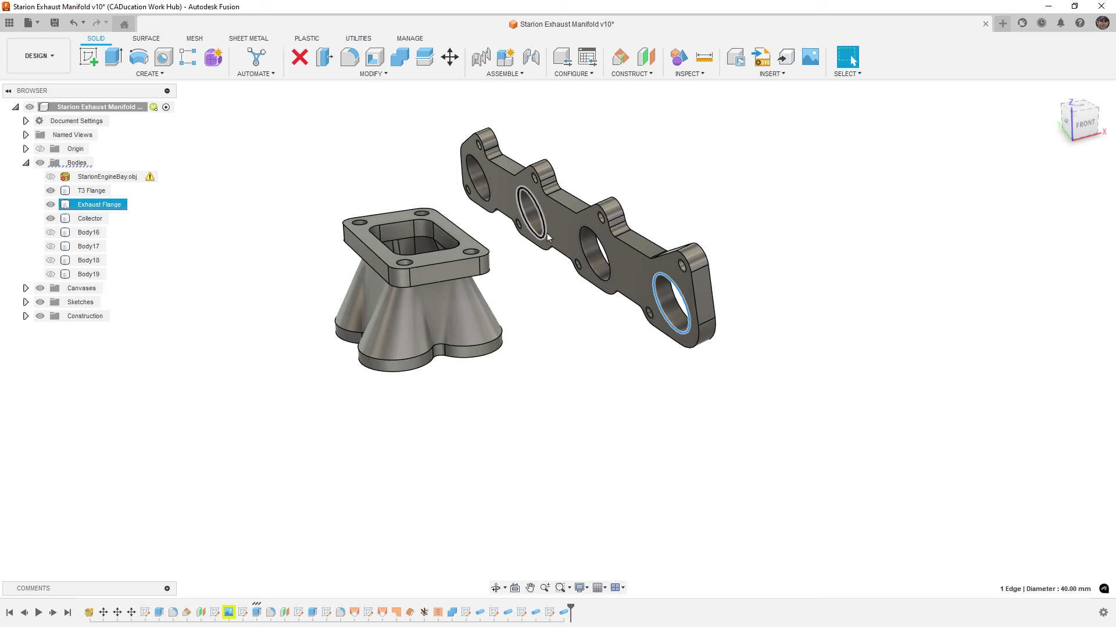
pyautogui.click(338, 132)
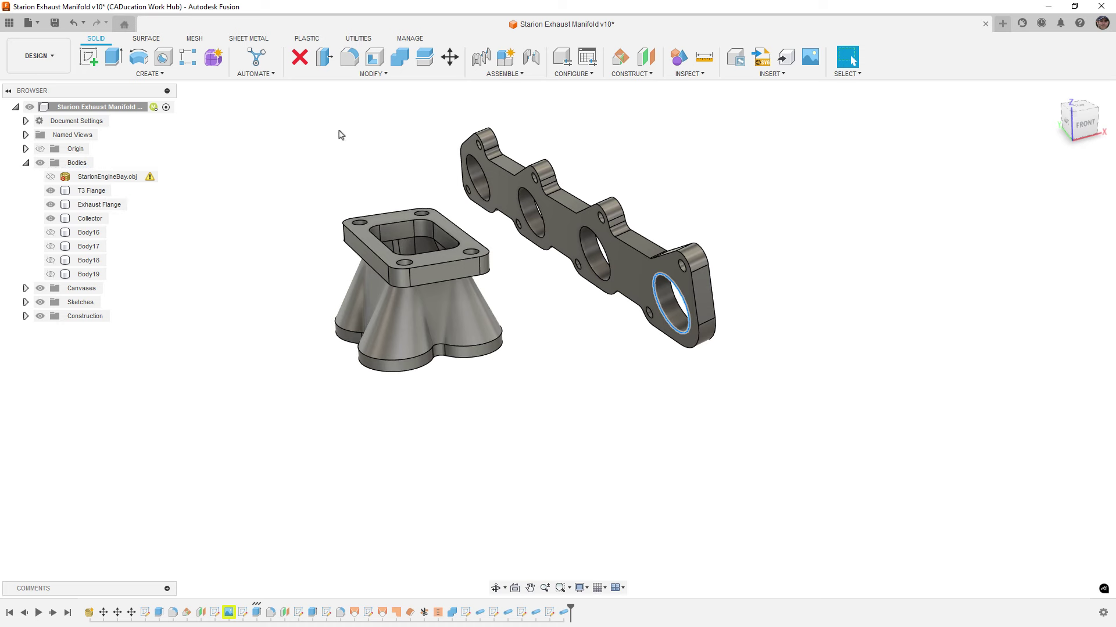
# Start a new sketch on the vertical XZ origin plane and enable 3D Sketch.
pyautogui.click(88, 56)
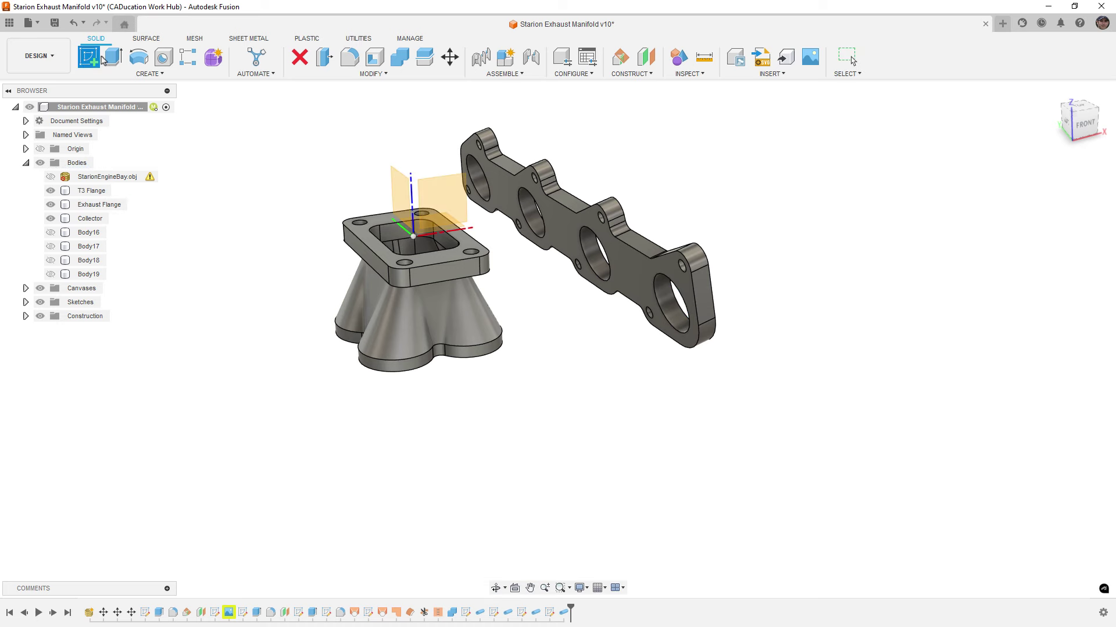
pyautogui.click(451, 186)
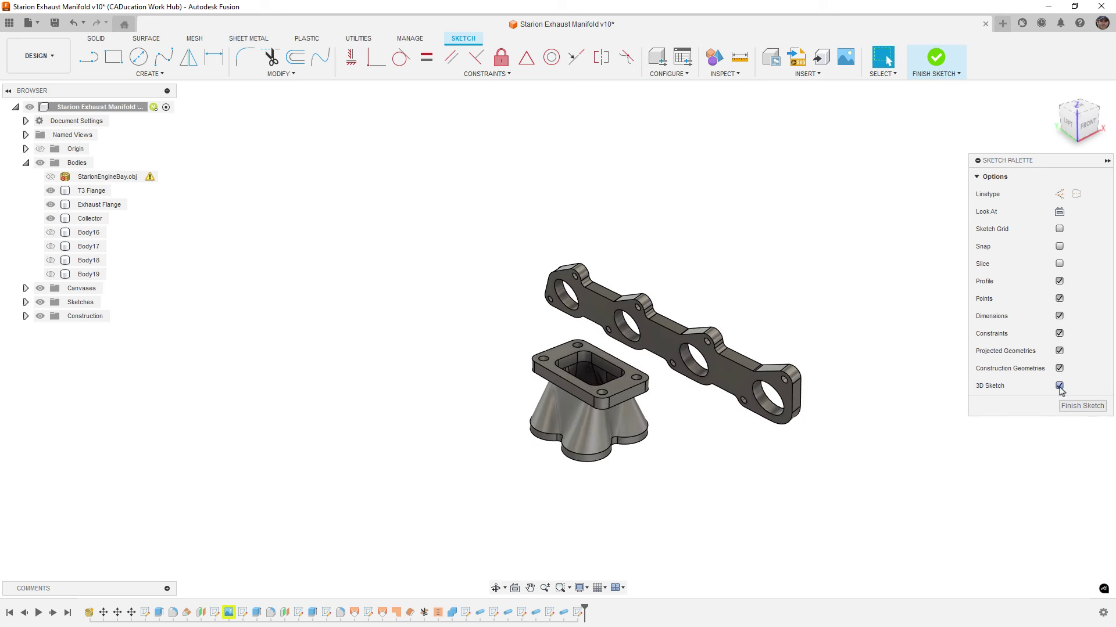
pyautogui.moveTo(895, 375); pyautogui.dragTo(798, 312, button='middle')
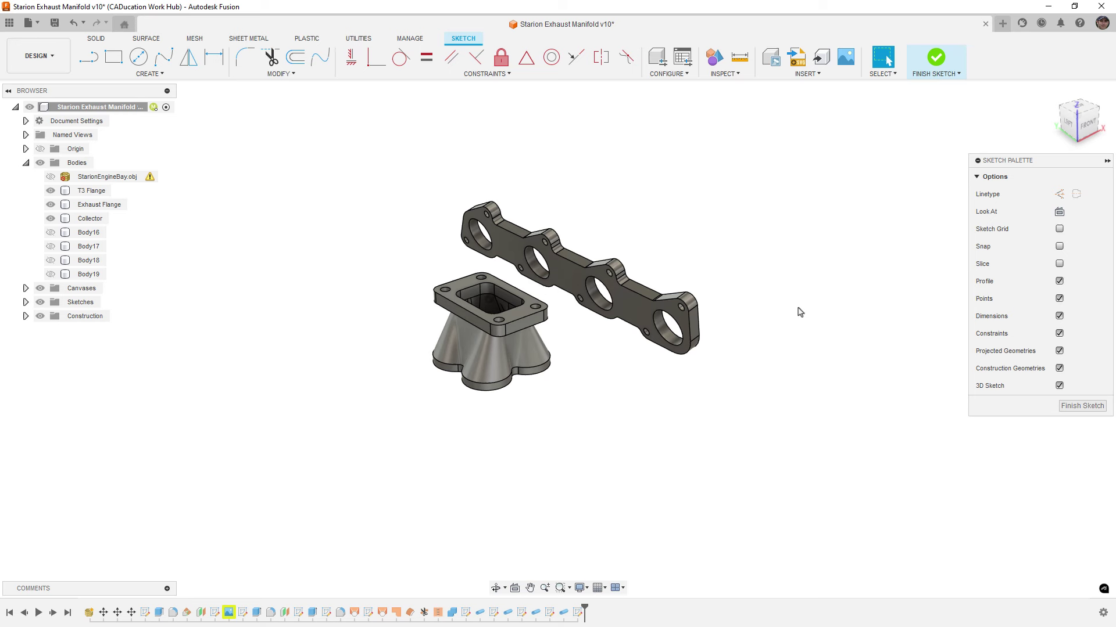
# Include the bore of the exhaust flange's second port from the front and the collector inlet edge closest to it as 3D geometry.
pyautogui.click(163, 77)
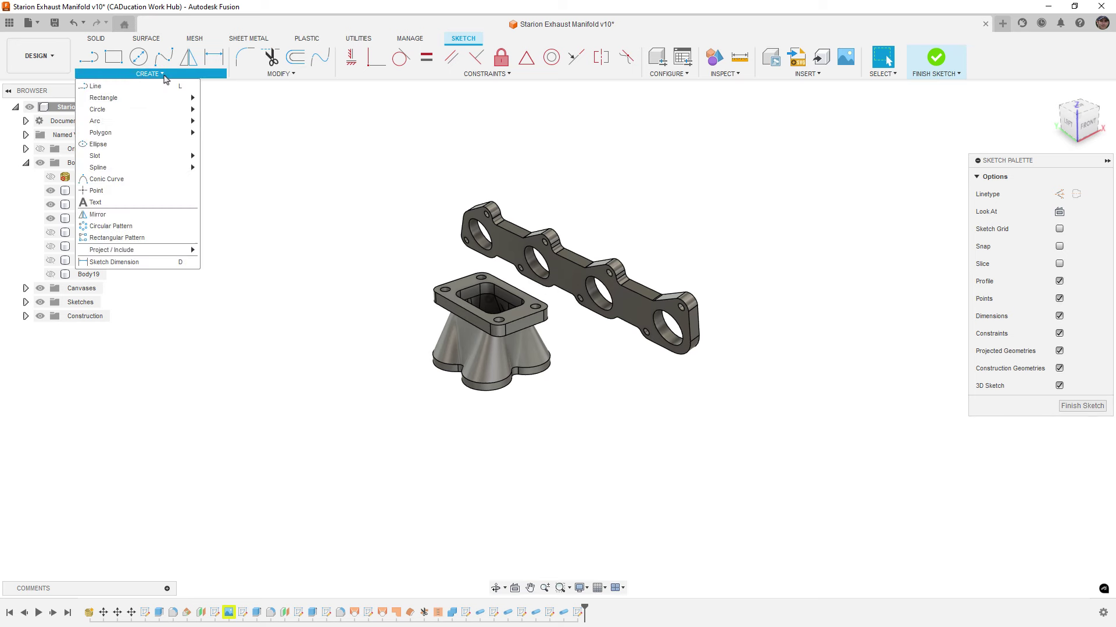
pyautogui.moveTo(164, 250)
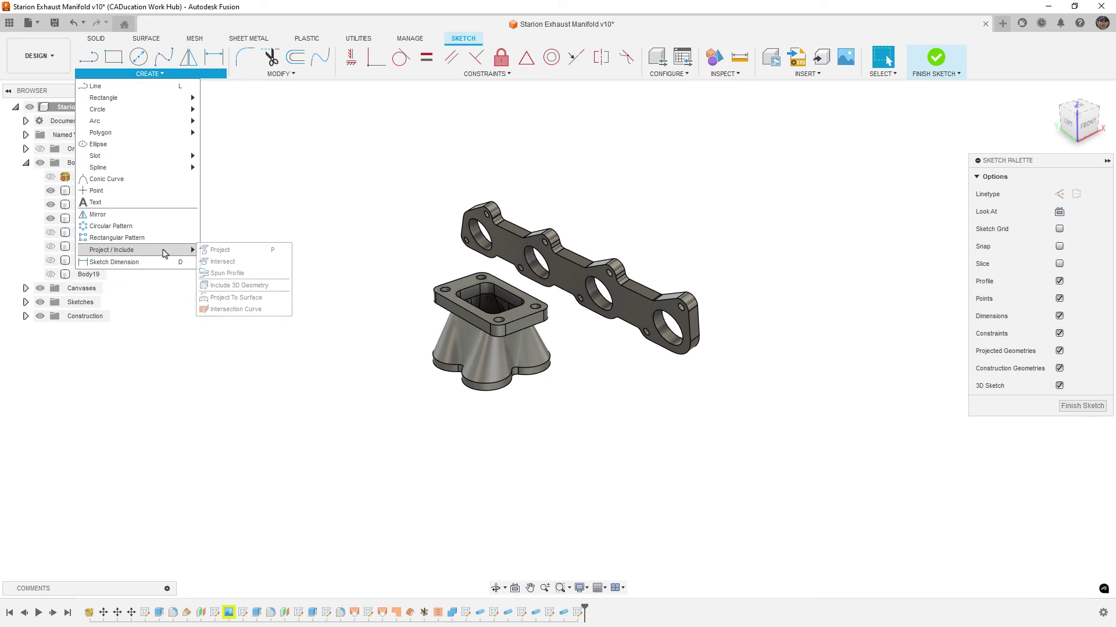
pyautogui.click(247, 287)
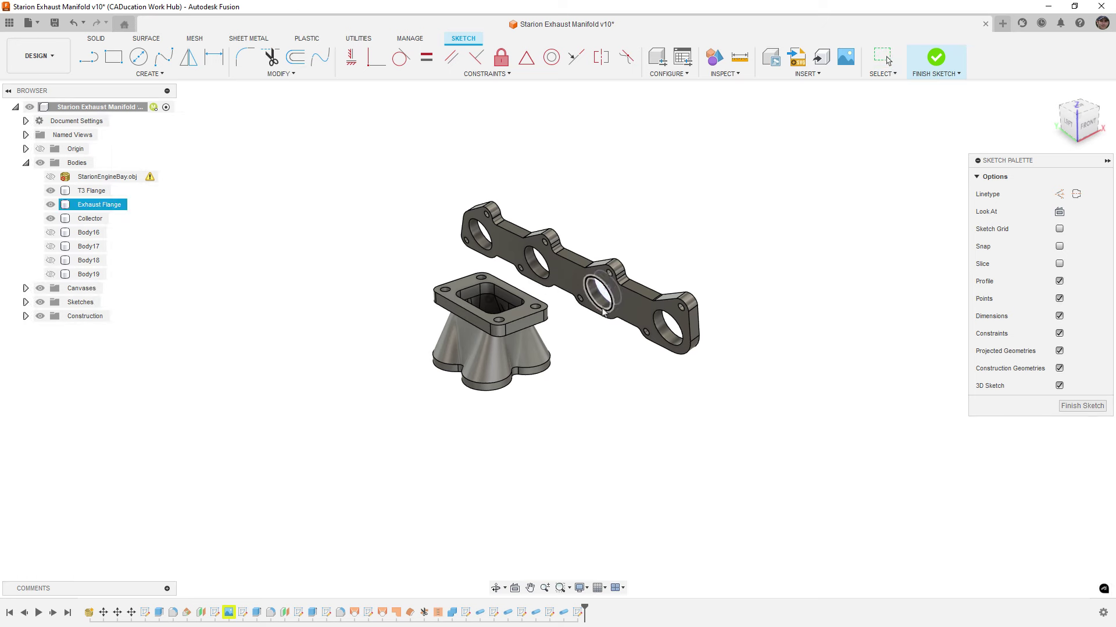
pyautogui.click(604, 299)
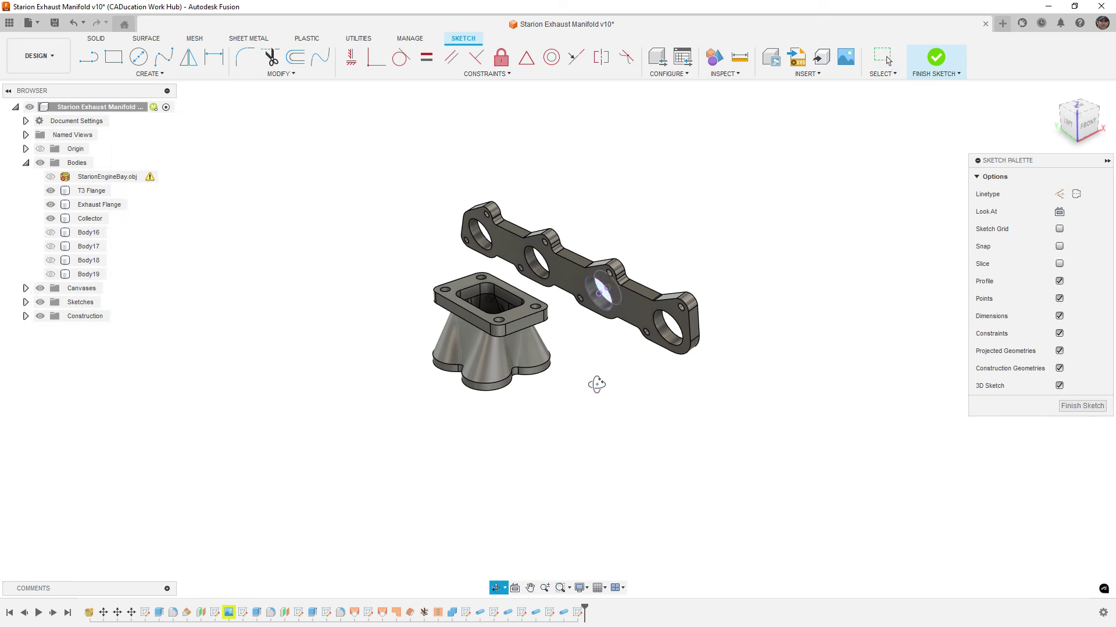
pyautogui.keyDown('shift'); pyautogui.moveTo(595, 384); pyautogui.dragTo(529, 300, button='middle'); pyautogui.keyUp('shift')
pyautogui.scroll(5, 529, 301)
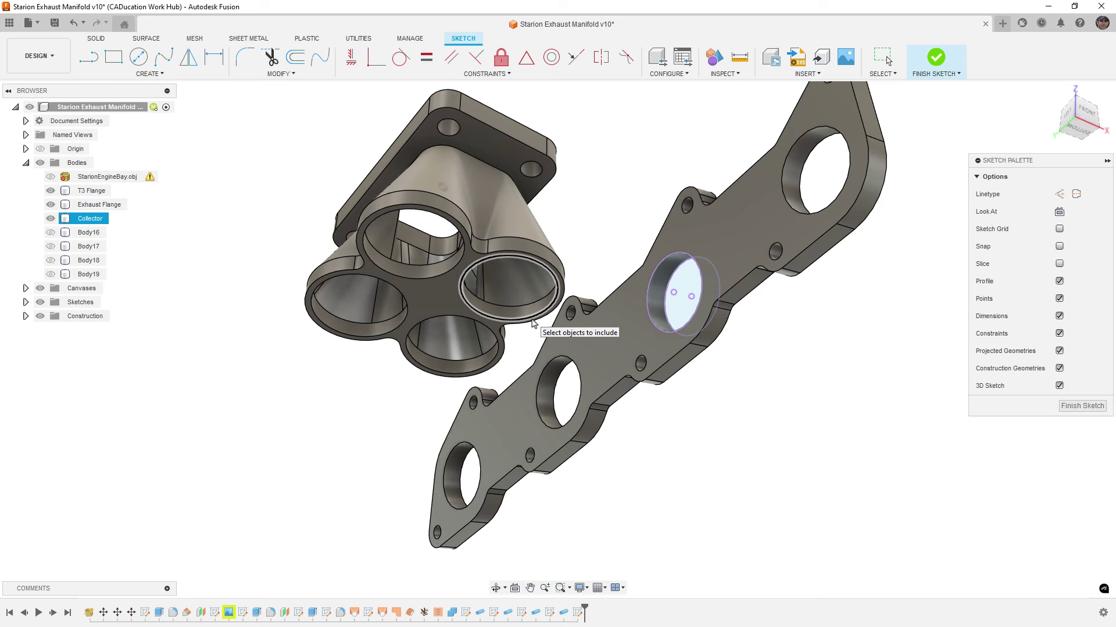
pyautogui.click(532, 323)
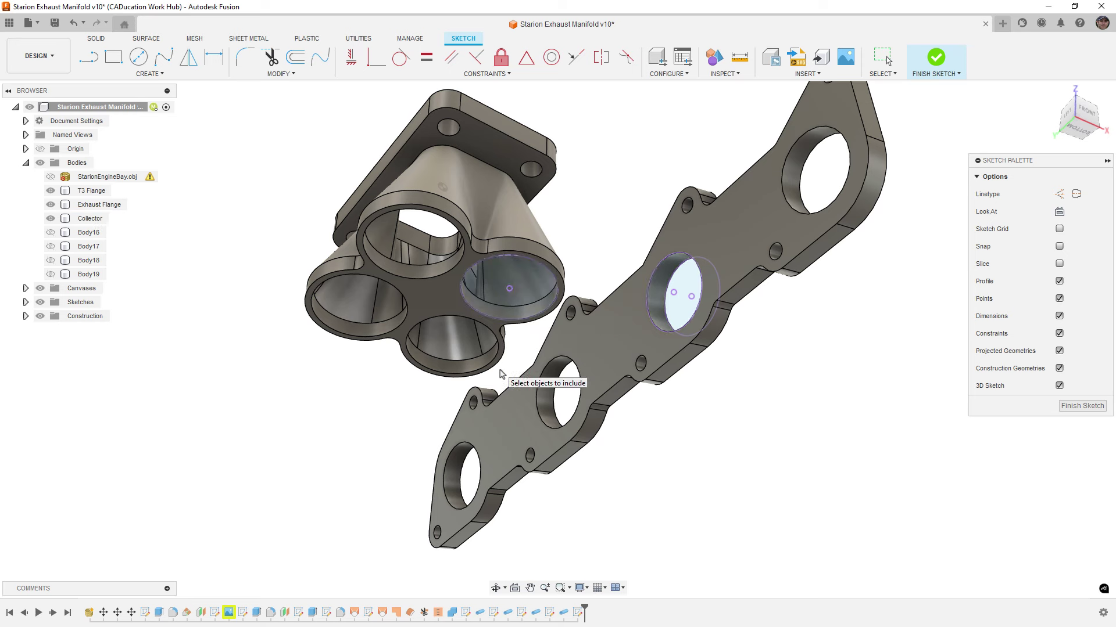
# Hide the Collector, Exhaust Flange and T3 Flange bodies to isolate the included sketch circles.
pyautogui.click(51, 219)
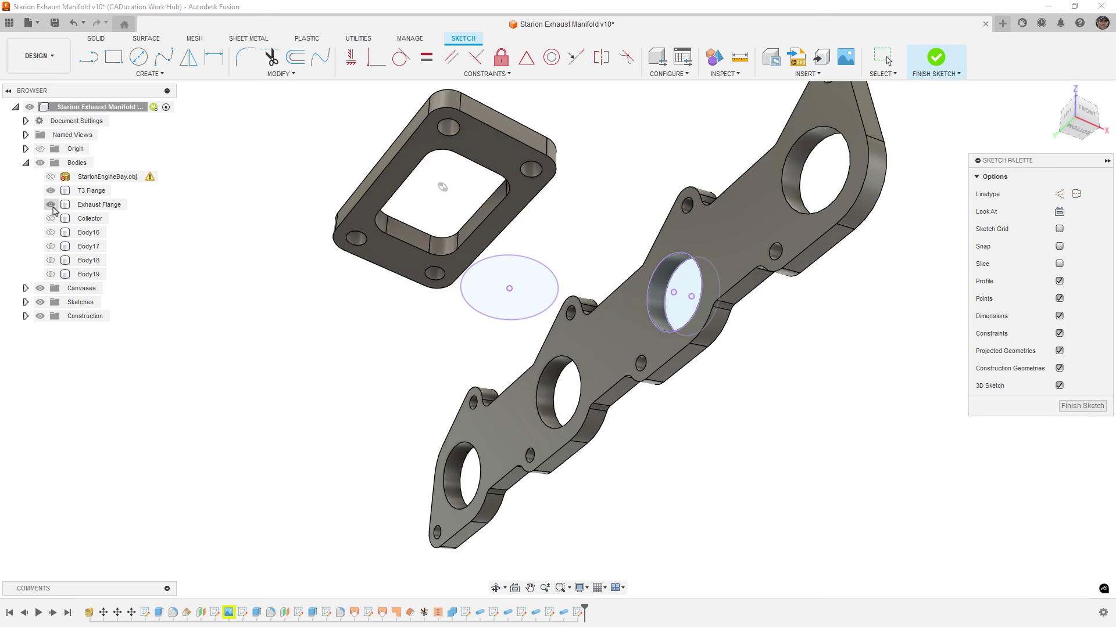
pyautogui.click(51, 205)
pyautogui.click(51, 191)
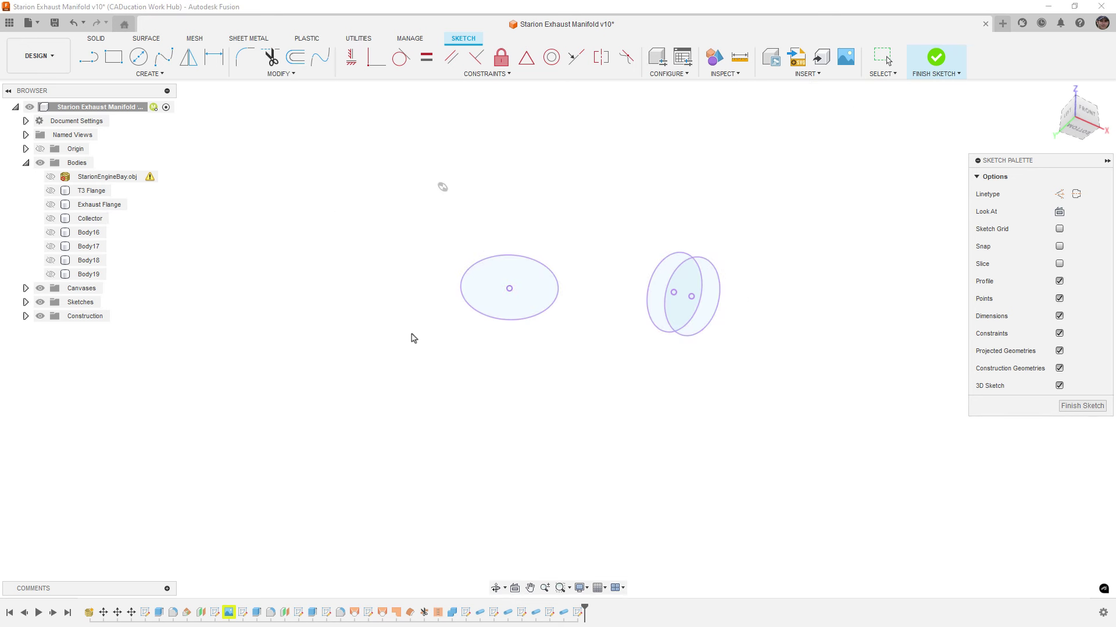
# Draw a short vertical line upward from the center of the included collector inlet circle.
pyautogui.scroll(-2, 415, 341)
pyautogui.keyDown('shift'); pyautogui.moveTo(461, 341); pyautogui.dragTo(455, 394, button='middle'); pyautogui.keyUp('shift')
pyautogui.click(88, 56)
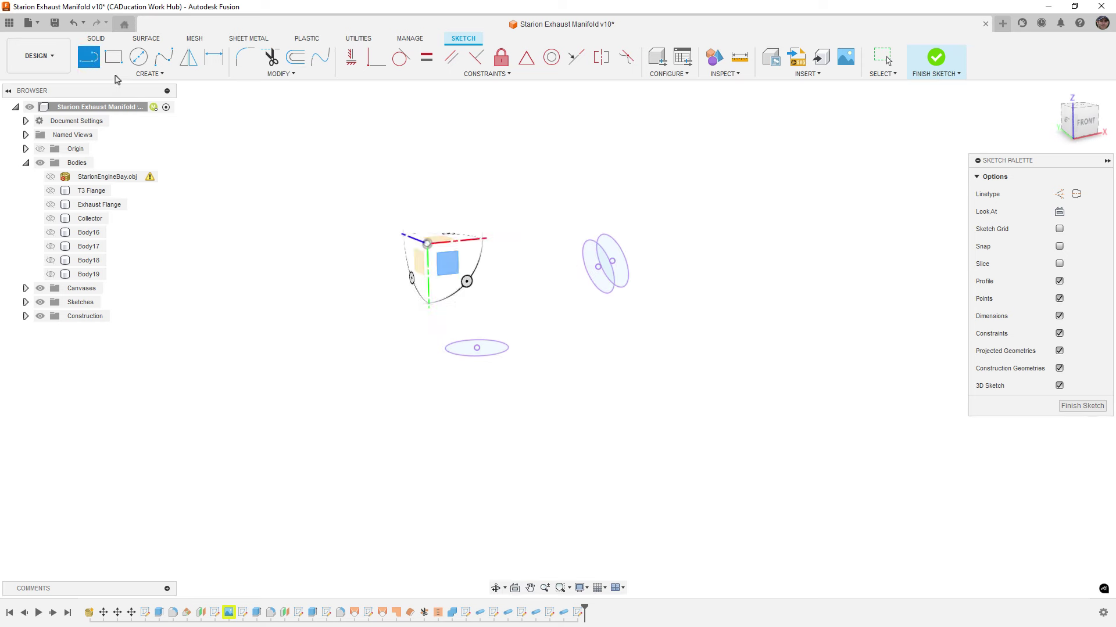
pyautogui.click(477, 348)
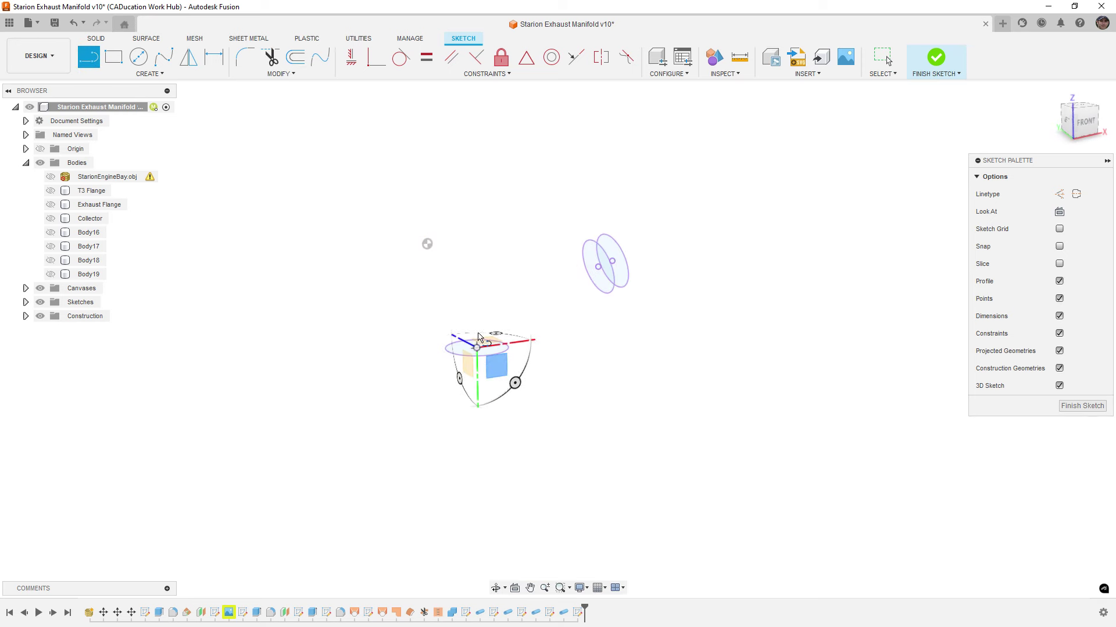
pyautogui.click(476, 303)
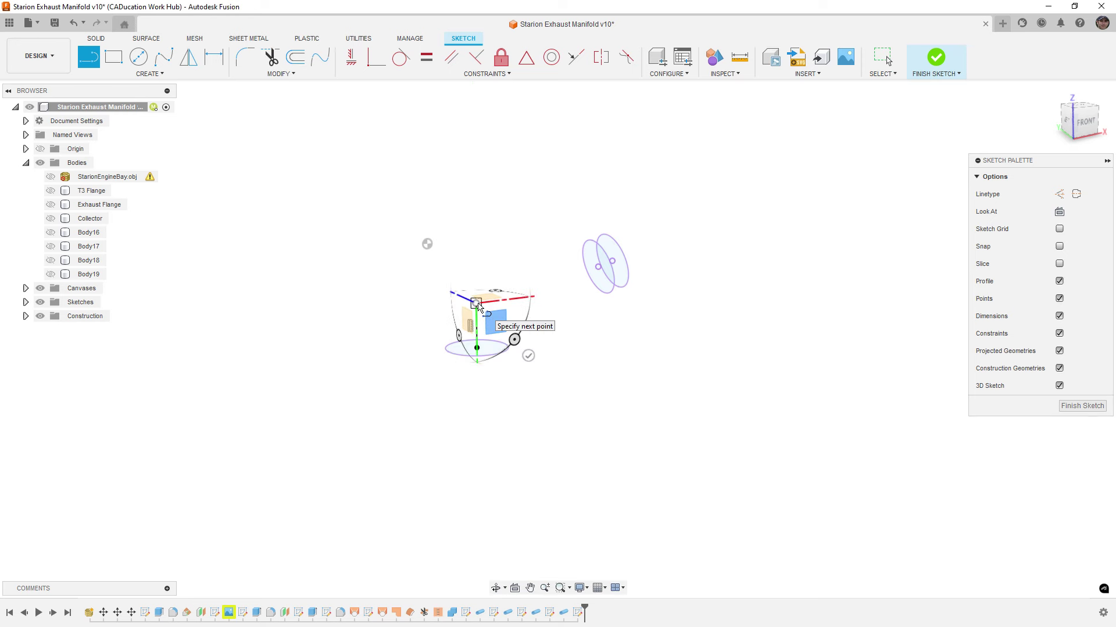
# Draw a line joining the centers of the two included flange port circles and end the Line command.
pyautogui.scroll(5, 599, 266)
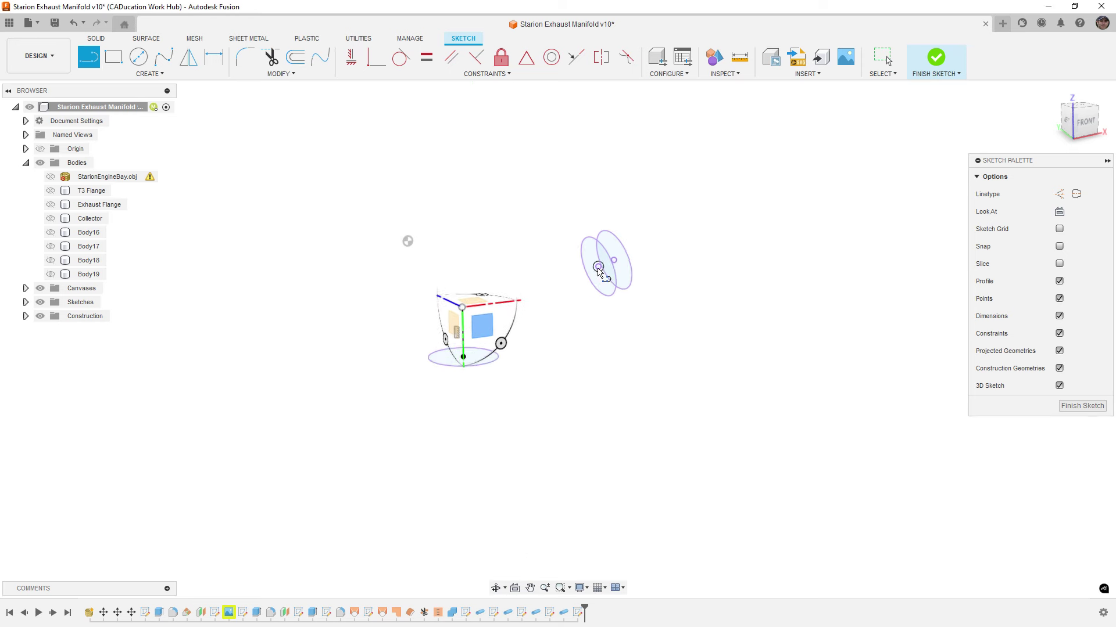
pyautogui.scroll(2, 601, 268)
pyautogui.click(599, 264)
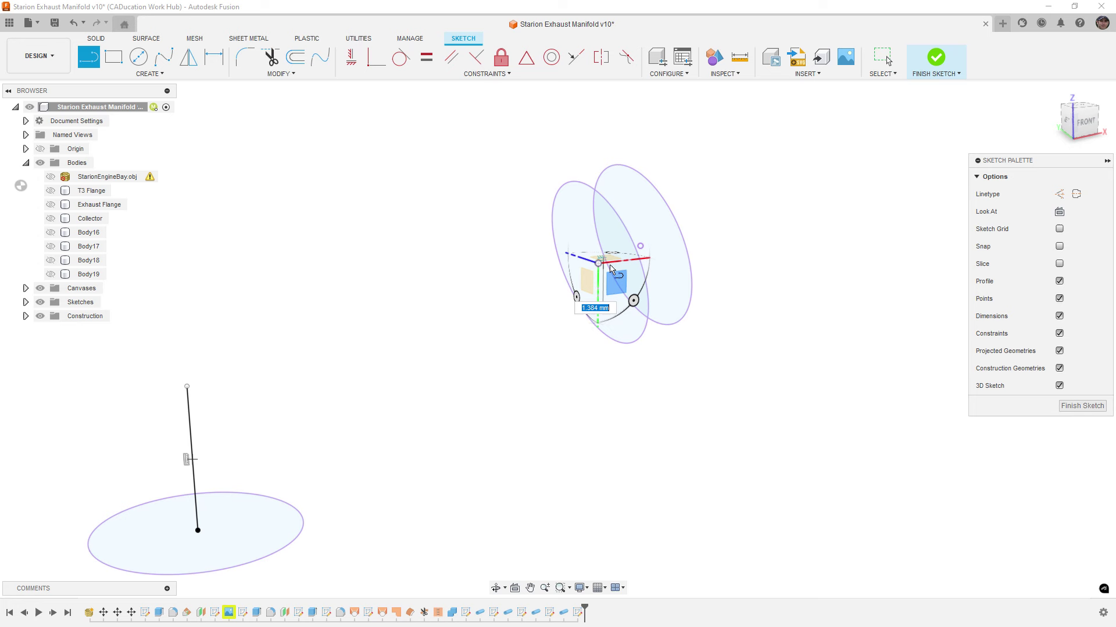
pyautogui.click(640, 246)
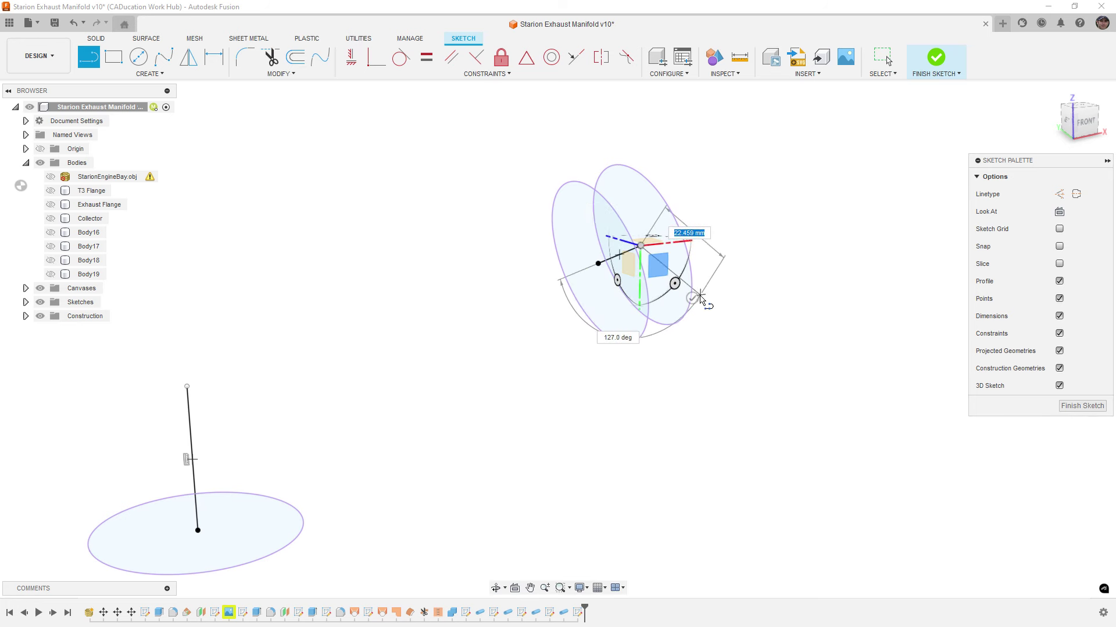
pyautogui.press('Escape')
pyautogui.keyDown('shift'); pyautogui.moveTo(696, 298); pyautogui.dragTo(678, 347, button='middle'); pyautogui.keyUp('shift')
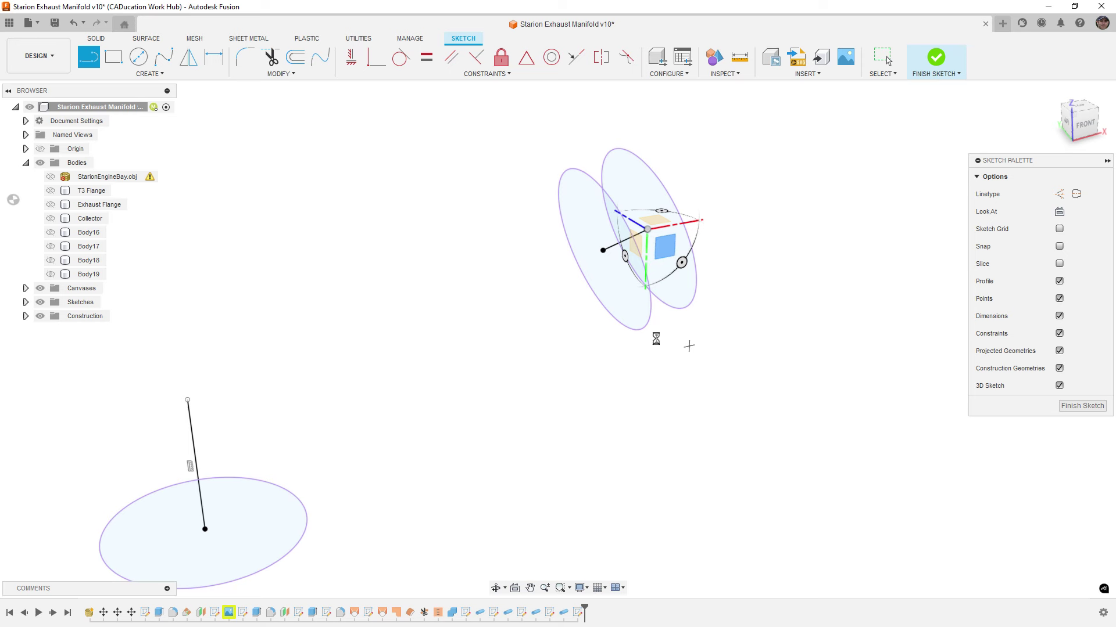
pyautogui.press('Escape')
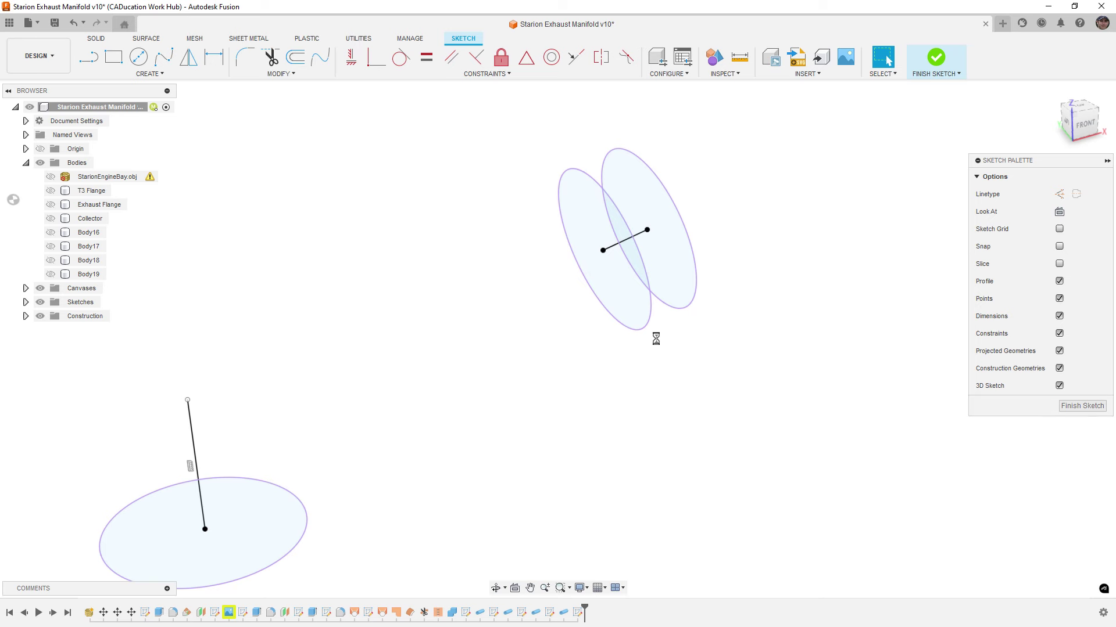
# Convert the line joining the two flange circle centers and the vertical line above the collector circle to construction geometry.
pyautogui.click(91, 178)
pyautogui.press('Escape')
pyautogui.click(615, 247)
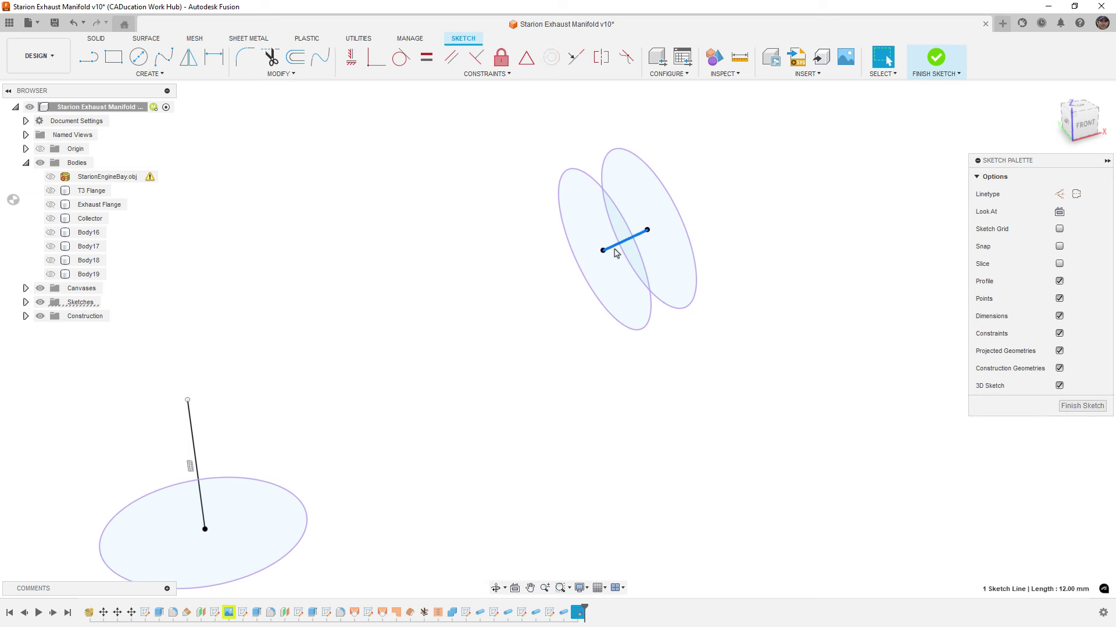
pyautogui.click(1059, 194)
pyautogui.click(193, 431)
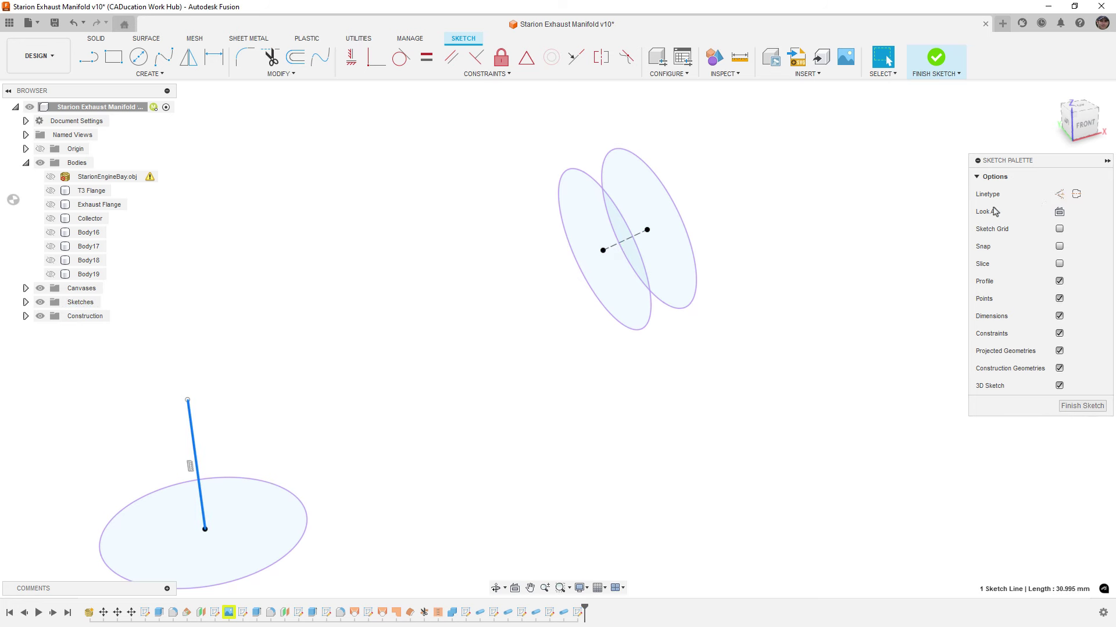
pyautogui.click(1060, 194)
pyautogui.scroll(-3, 556, 252)
pyautogui.click(585, 346)
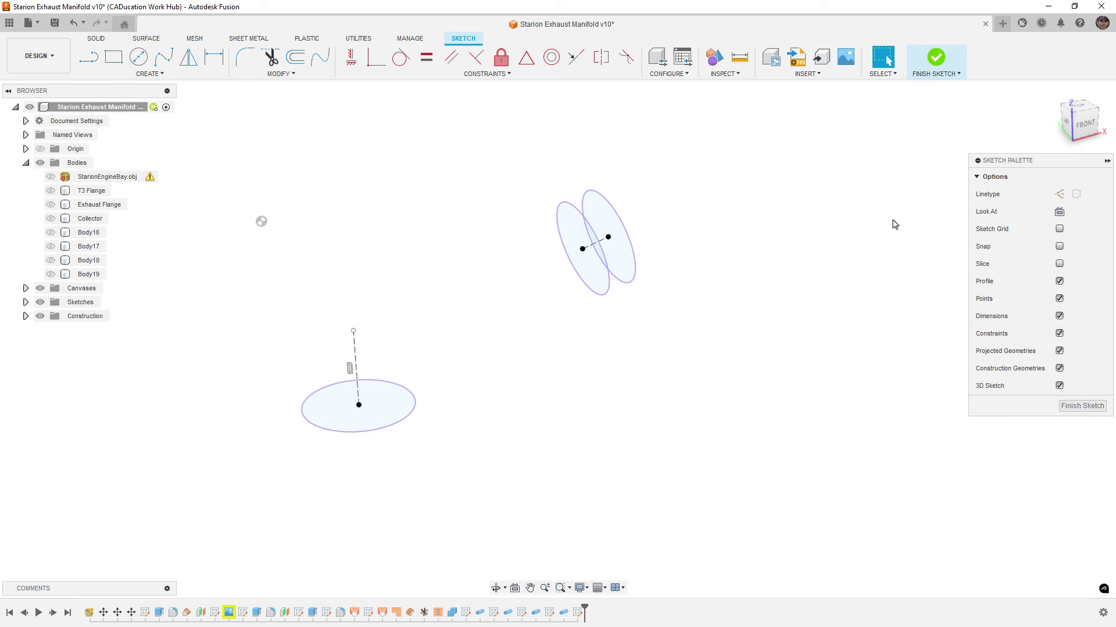
# Draw a three-point arc of about 35 mm radius, curving downward from the center of the flange circle nearest the collector.
pyautogui.click(1083, 126)
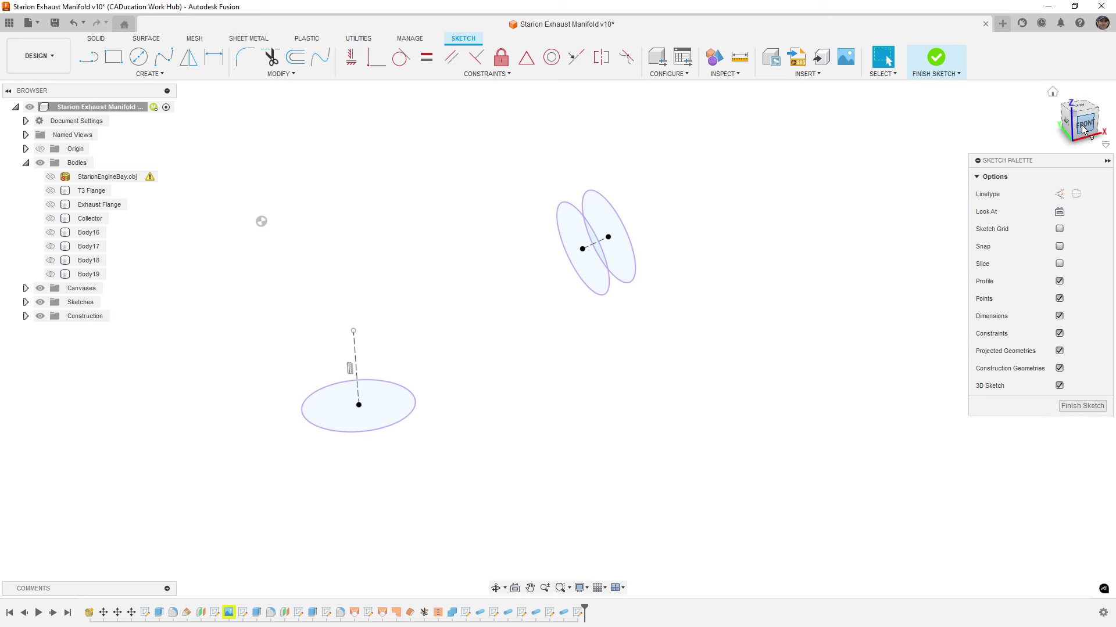
pyautogui.scroll(-2, 277, 330)
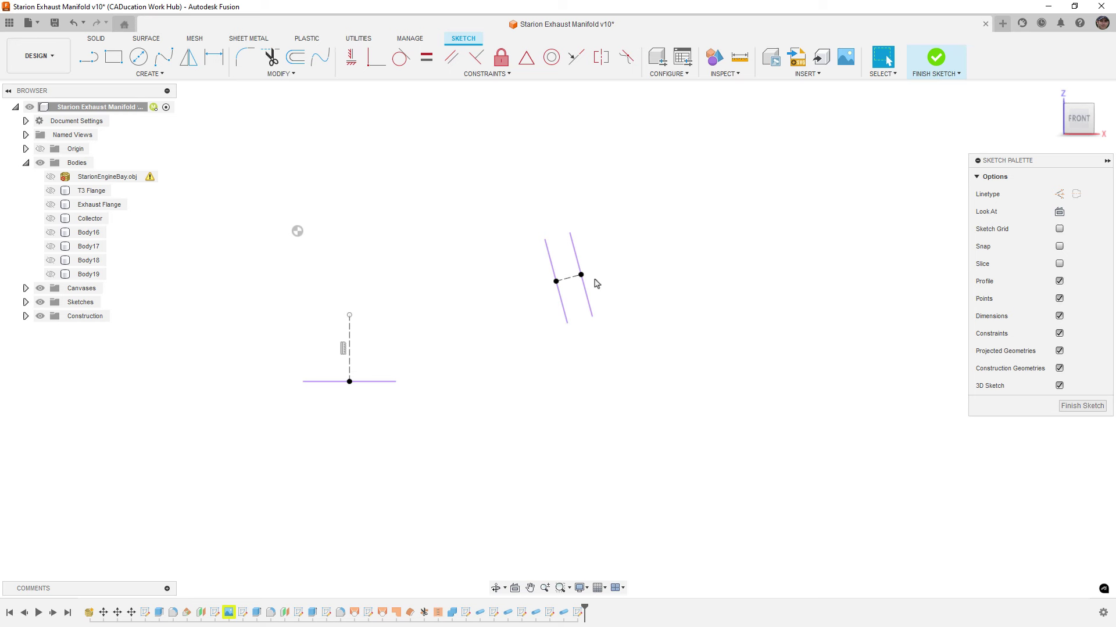
pyautogui.click(552, 277)
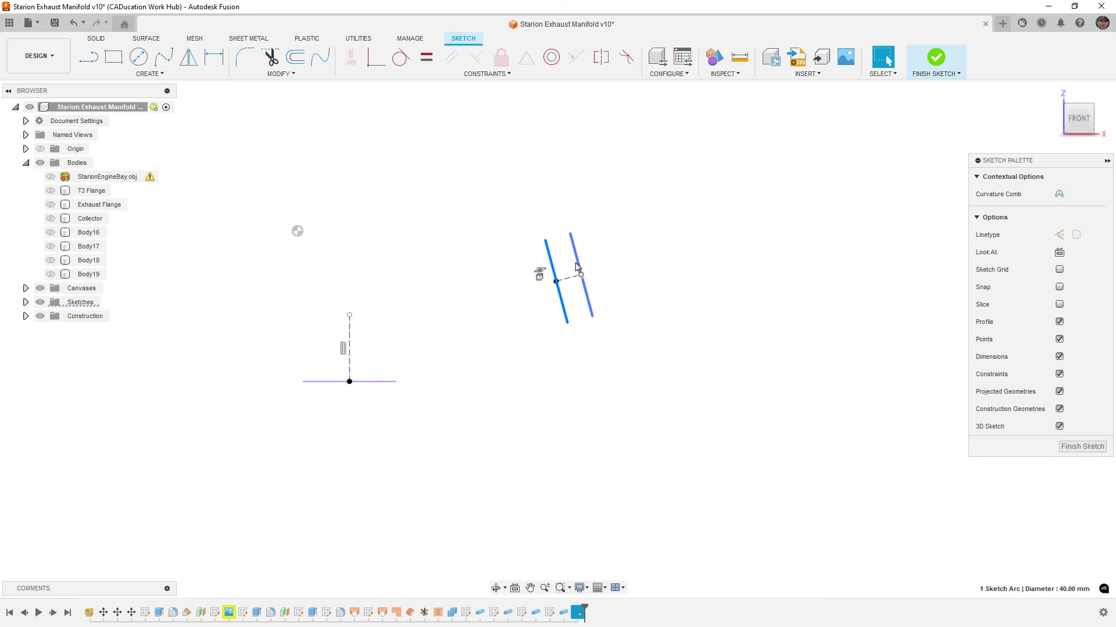
pyautogui.click(578, 266)
pyautogui.click(508, 274)
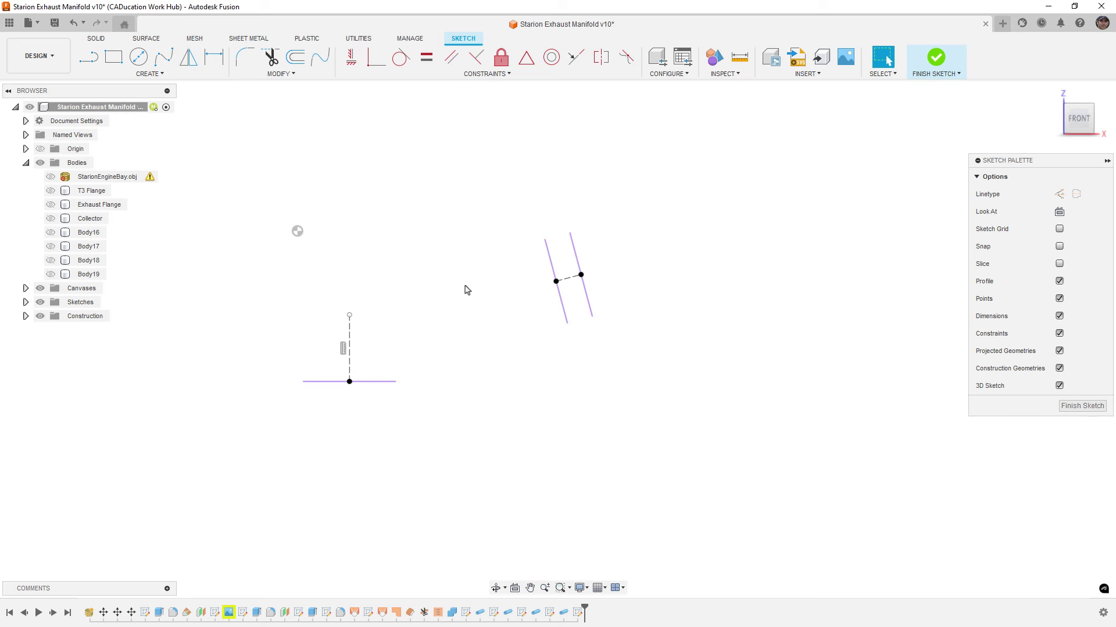
pyautogui.click(163, 76)
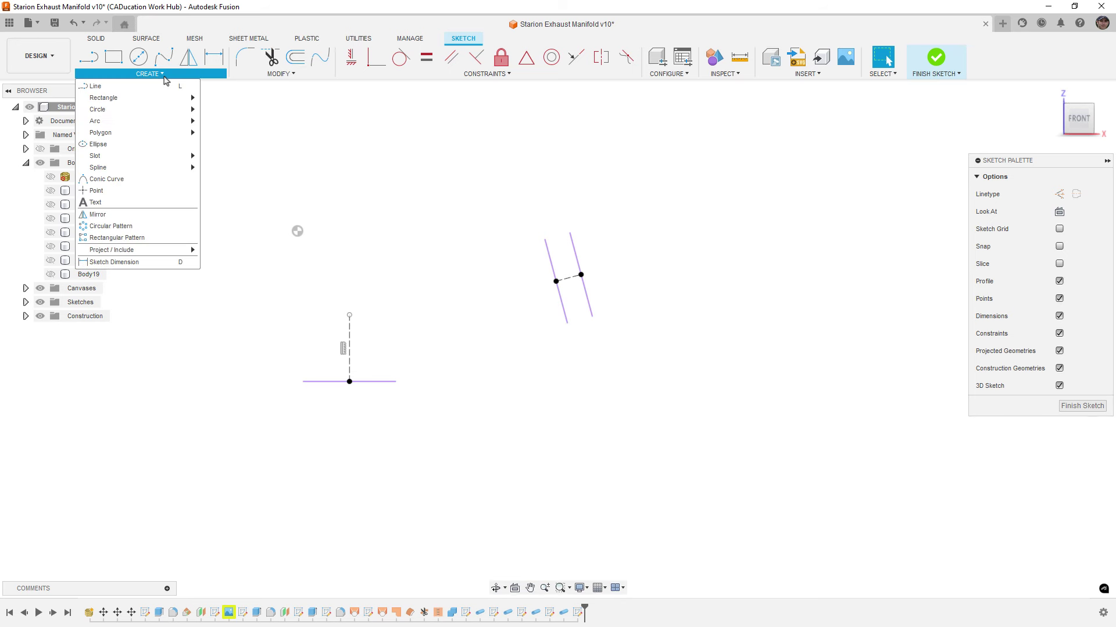
pyautogui.moveTo(140, 120)
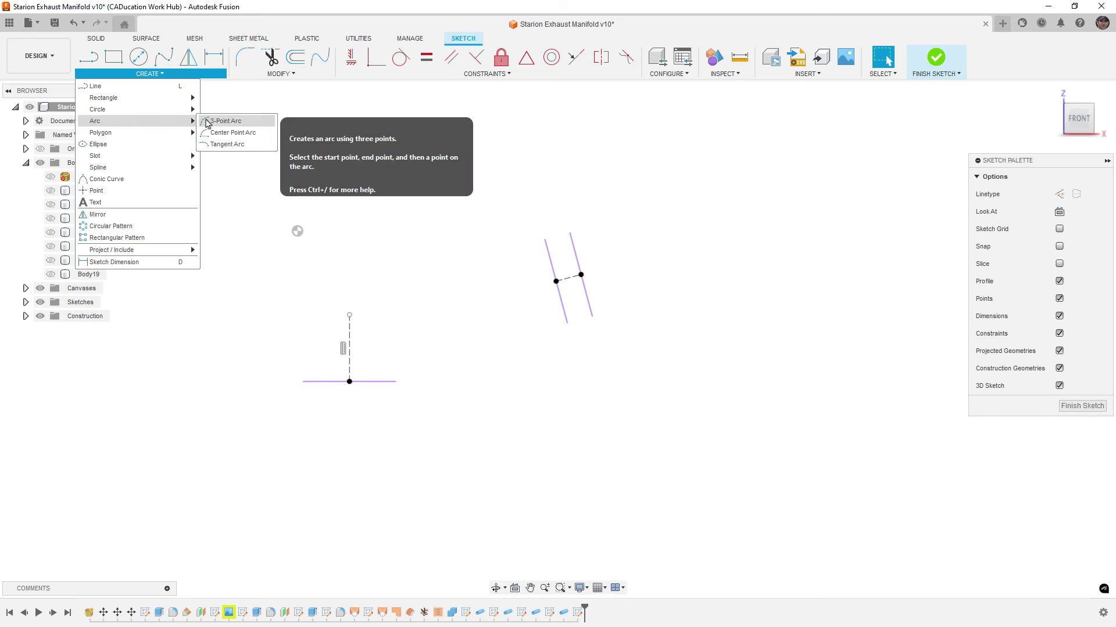
pyautogui.click(217, 121)
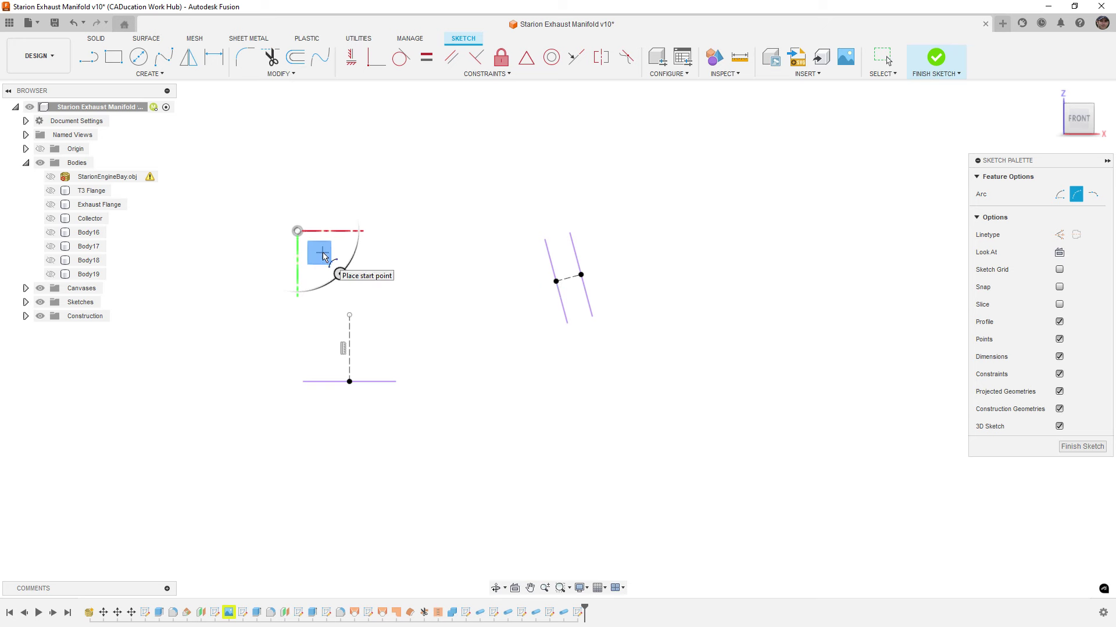
pyautogui.keyDown('shift'); pyautogui.moveTo(547, 304); pyautogui.dragTo(539, 305, button='middle'); pyautogui.keyUp('shift')
pyautogui.click(555, 285)
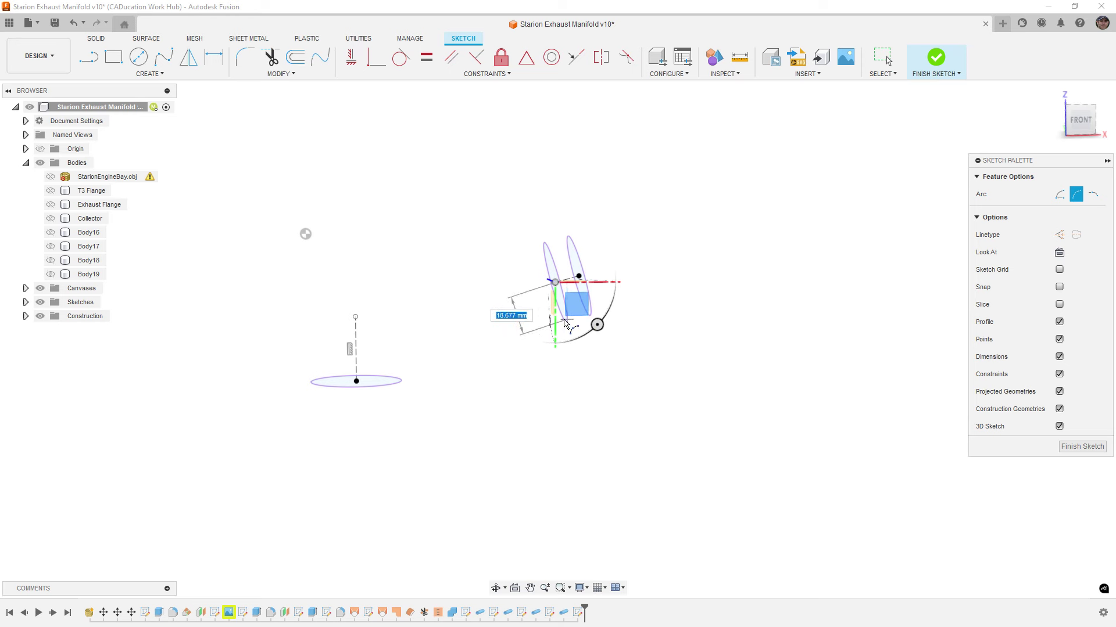
pyautogui.click(513, 389)
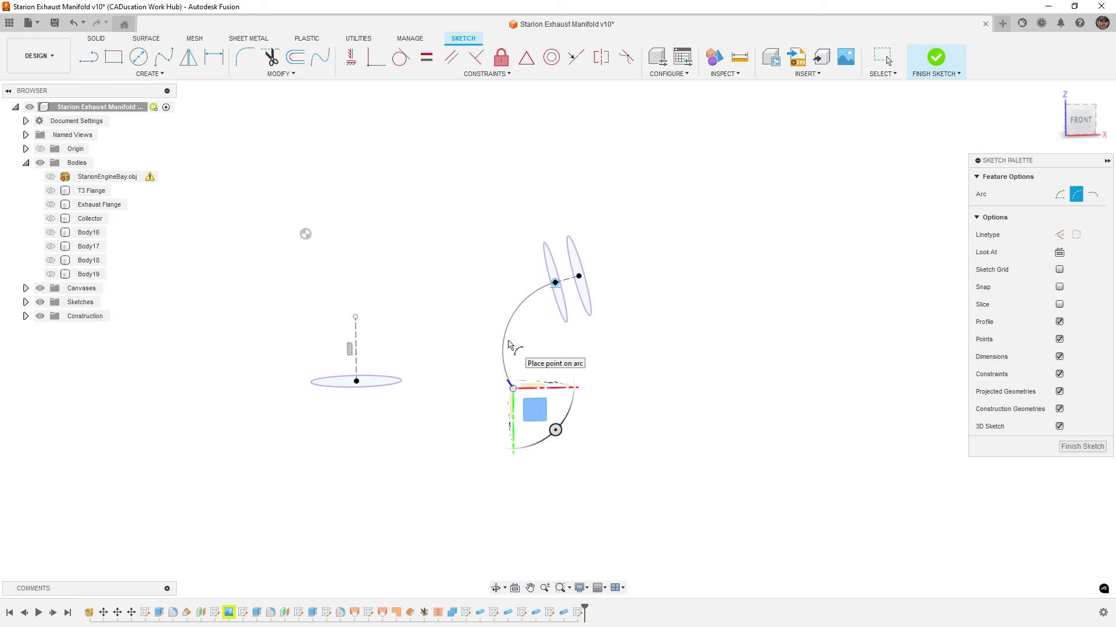
pyautogui.click(508, 345)
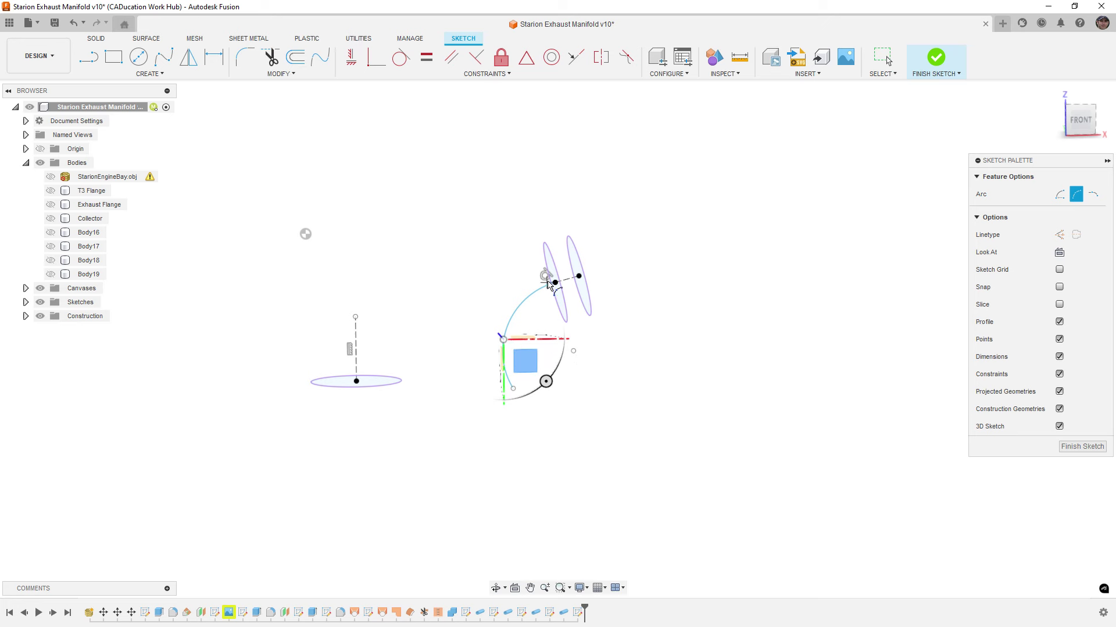
pyautogui.press('Escape')
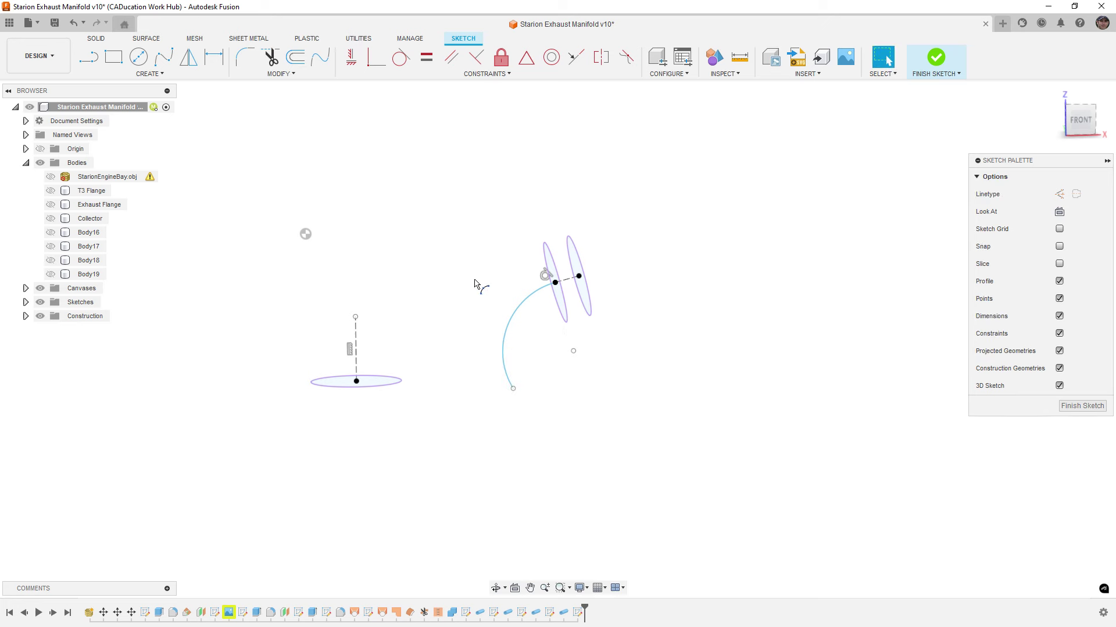
# Draw two connected lines from the arc's start point through its center point to its free end.
pyautogui.moveTo(488, 311)
pyautogui.keyDown('shift'); pyautogui.mouseDown(button='middle')
pyautogui.moveTo(581, 306)
pyautogui.moveTo(496, 312)
pyautogui.moveTo(493, 325)
pyautogui.mouseUp(button='middle'); pyautogui.keyUp('shift')
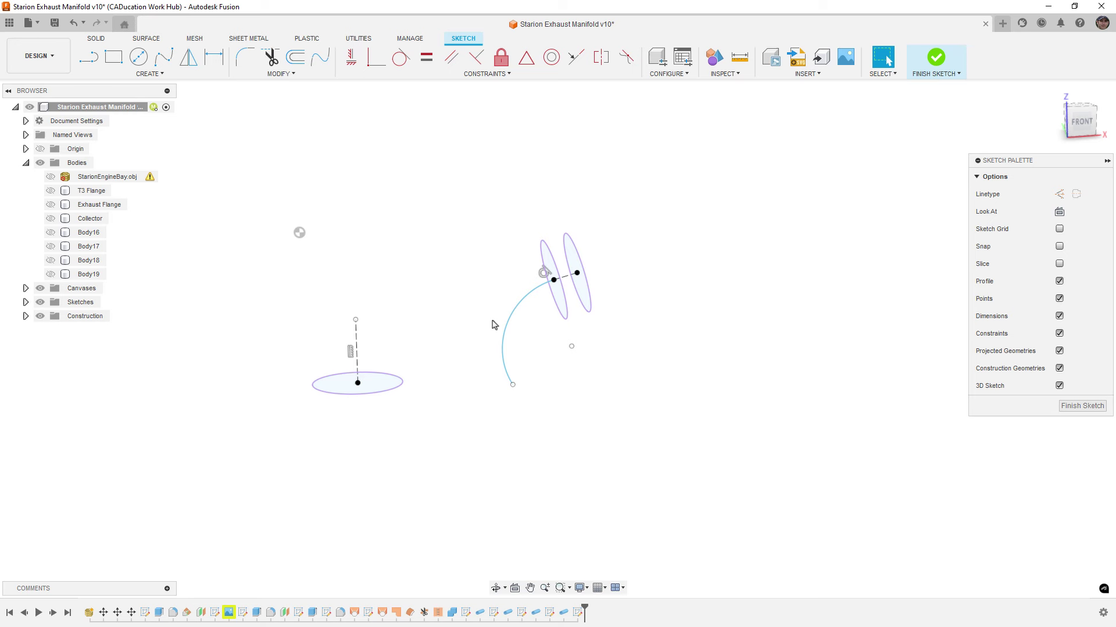
pyautogui.click(91, 65)
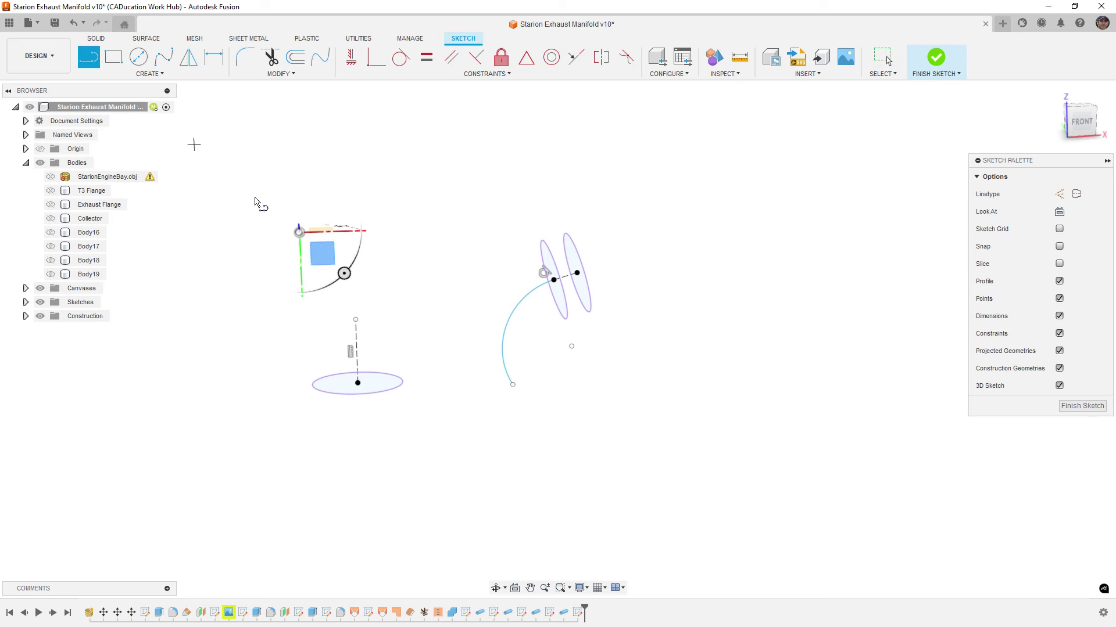
pyautogui.click(554, 280)
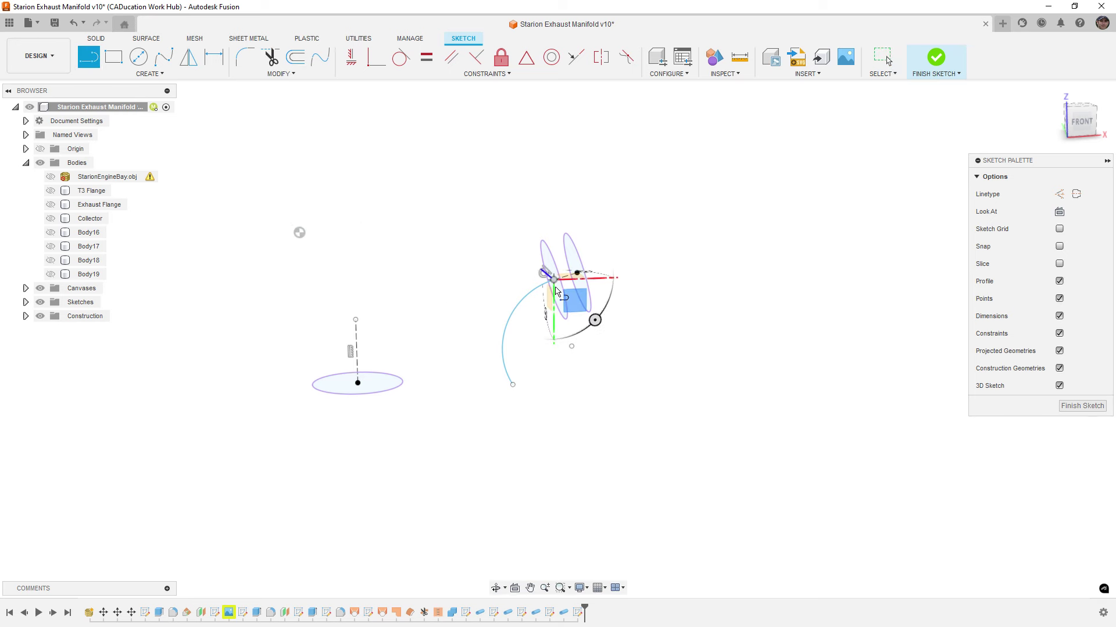
pyautogui.click(572, 347)
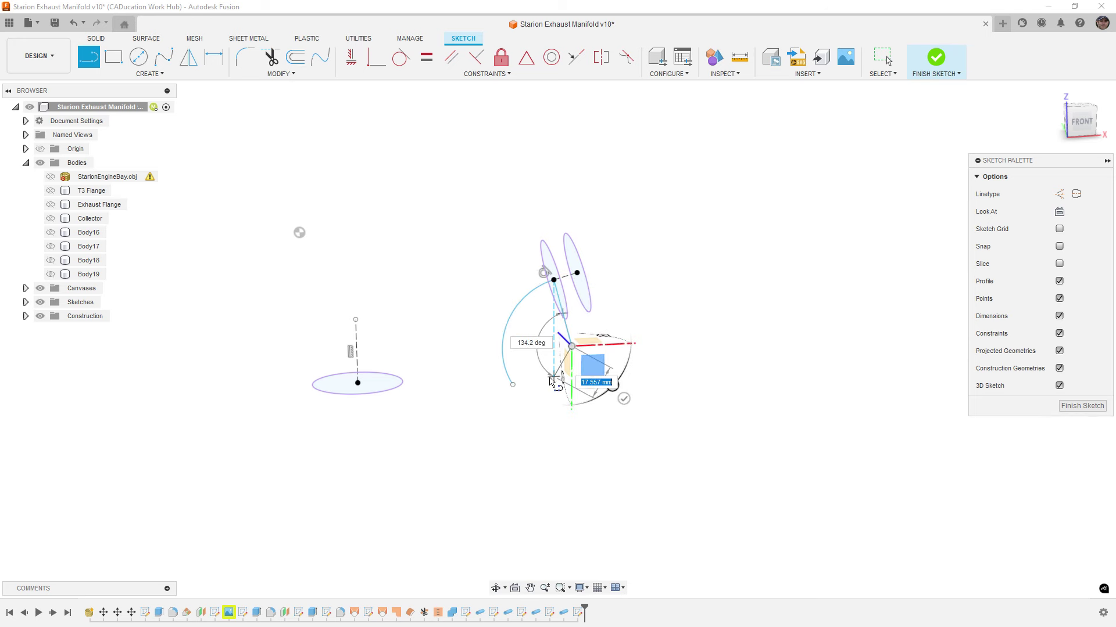
pyautogui.click(513, 385)
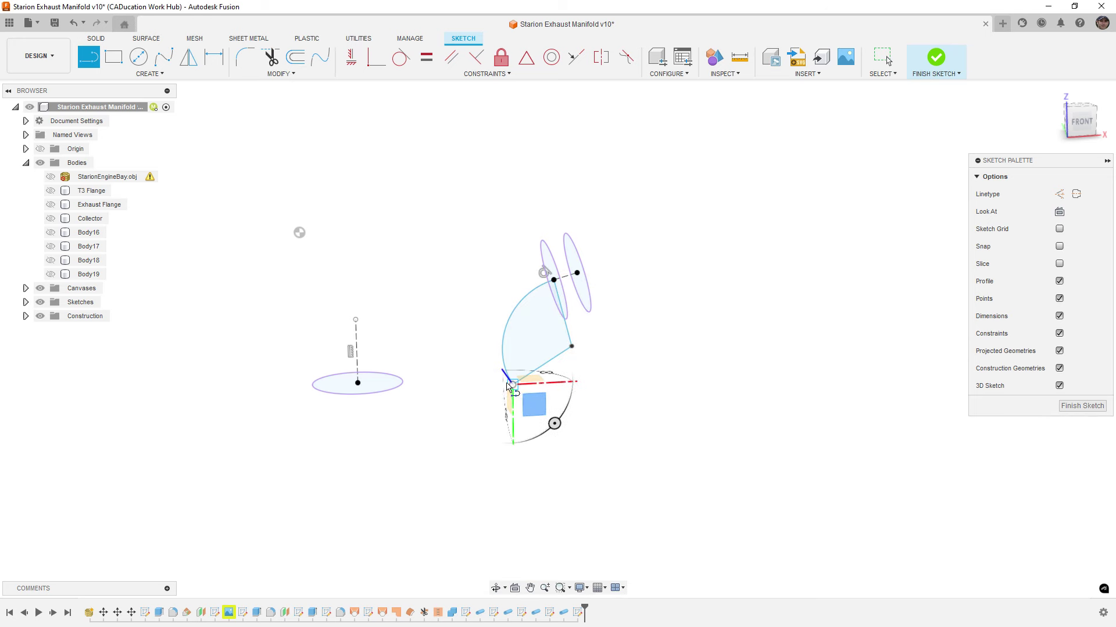
pyautogui.press('Escape')
# Convert the arc's two radius lines to construction geometry and constrain them perpendicular to each other.
pyautogui.click(565, 323)
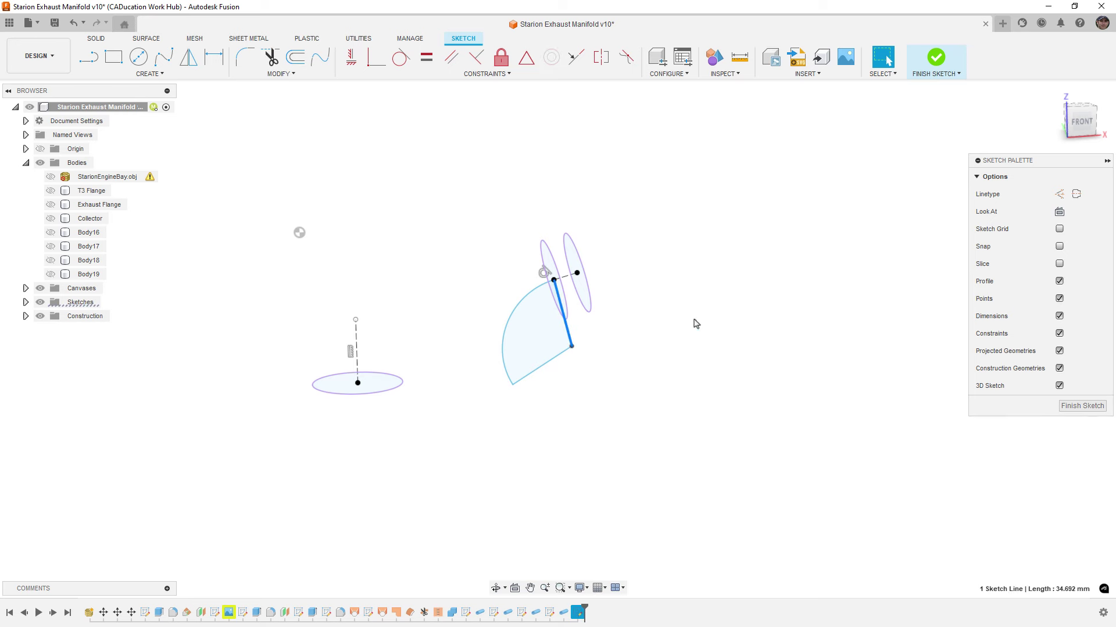
pyautogui.click(1056, 200)
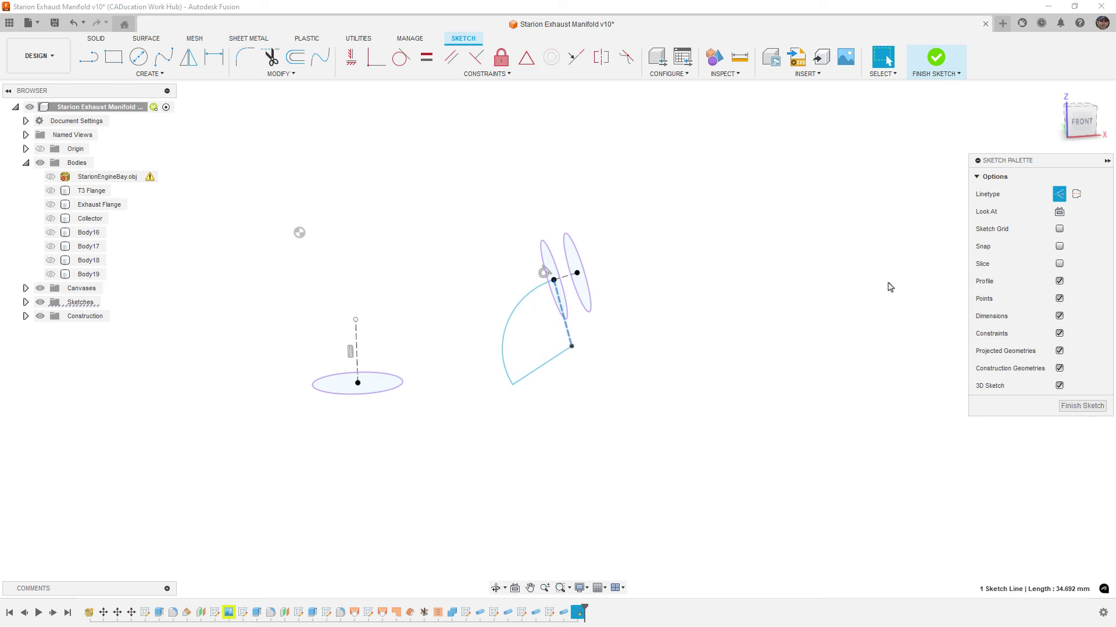
pyautogui.click(553, 361)
pyautogui.press('x')
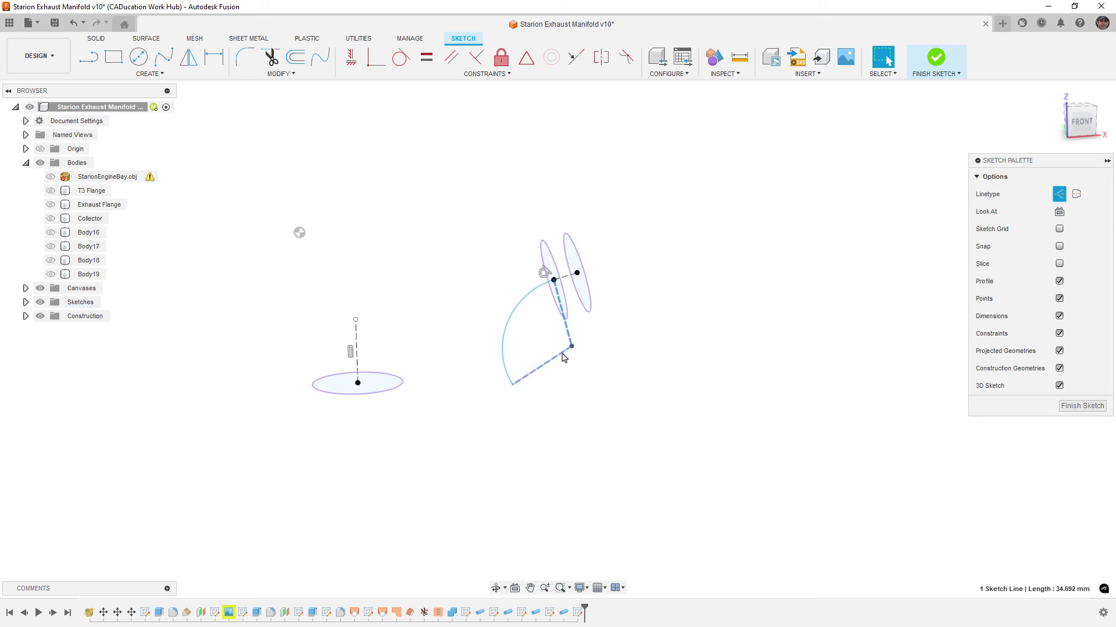
pyautogui.click(569, 337)
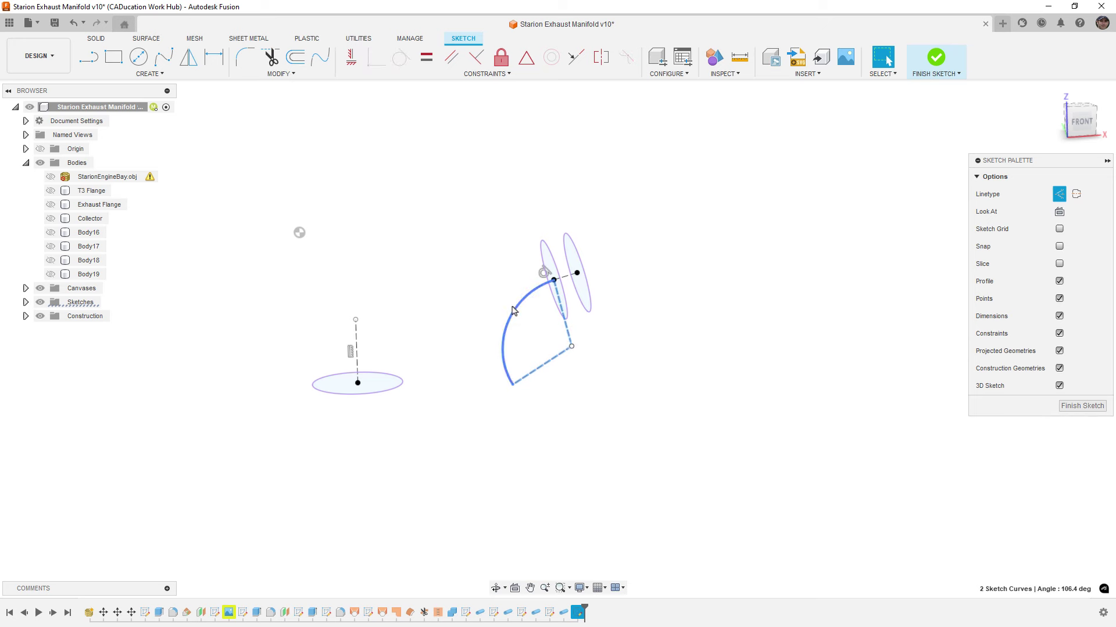
pyautogui.click(475, 58)
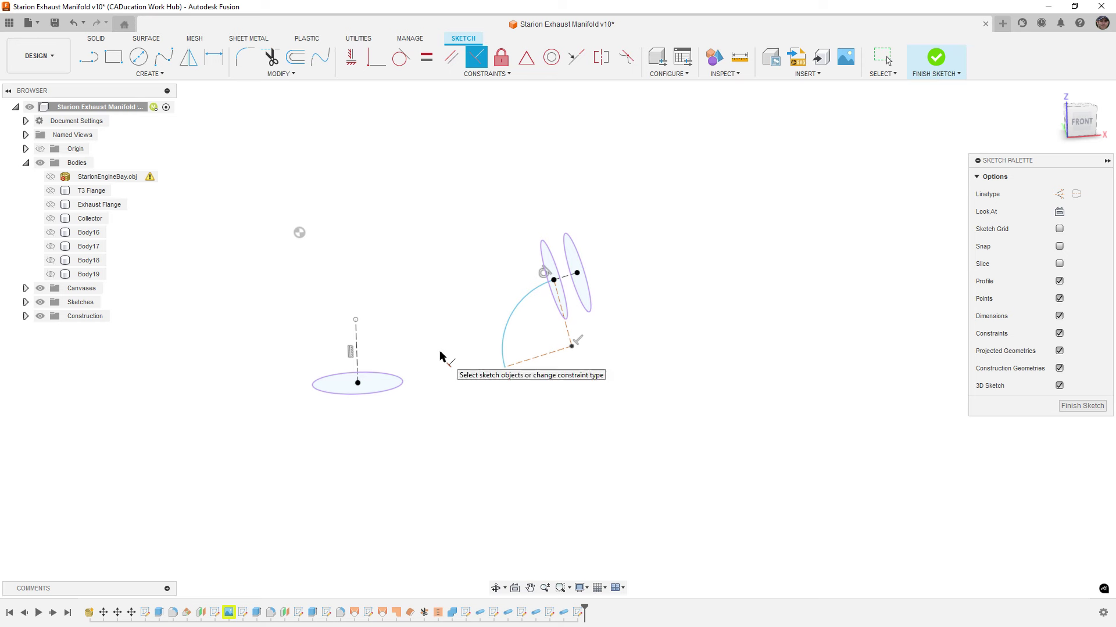
# Dimension the arc with a radius of 57.15 mm and end the dimension command.
pyautogui.click(214, 57)
pyautogui.click(526, 295)
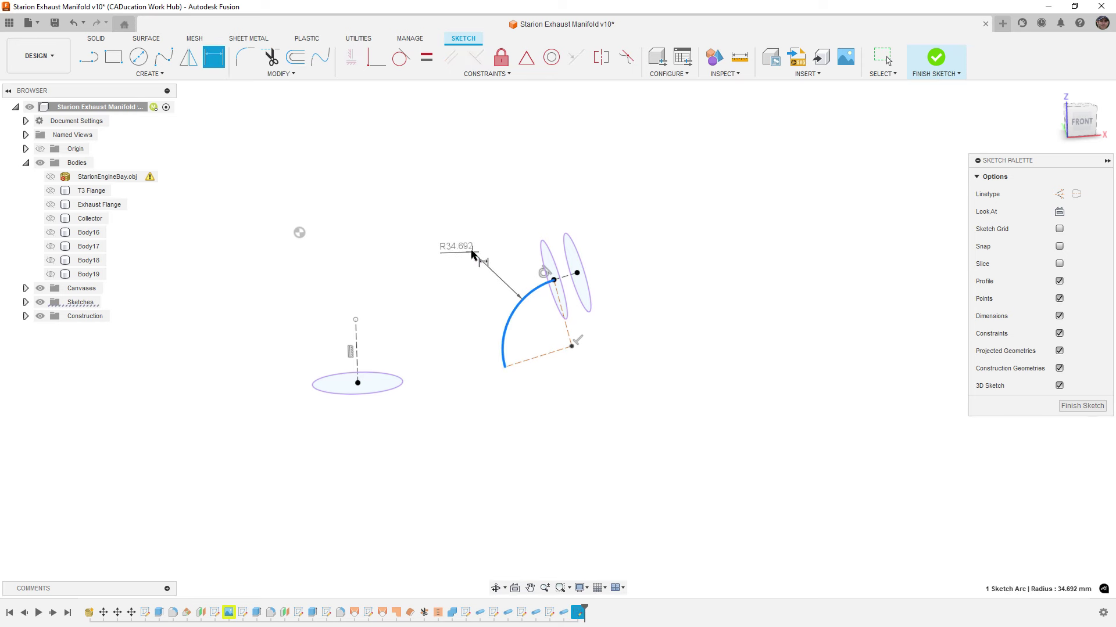
pyautogui.click(466, 248)
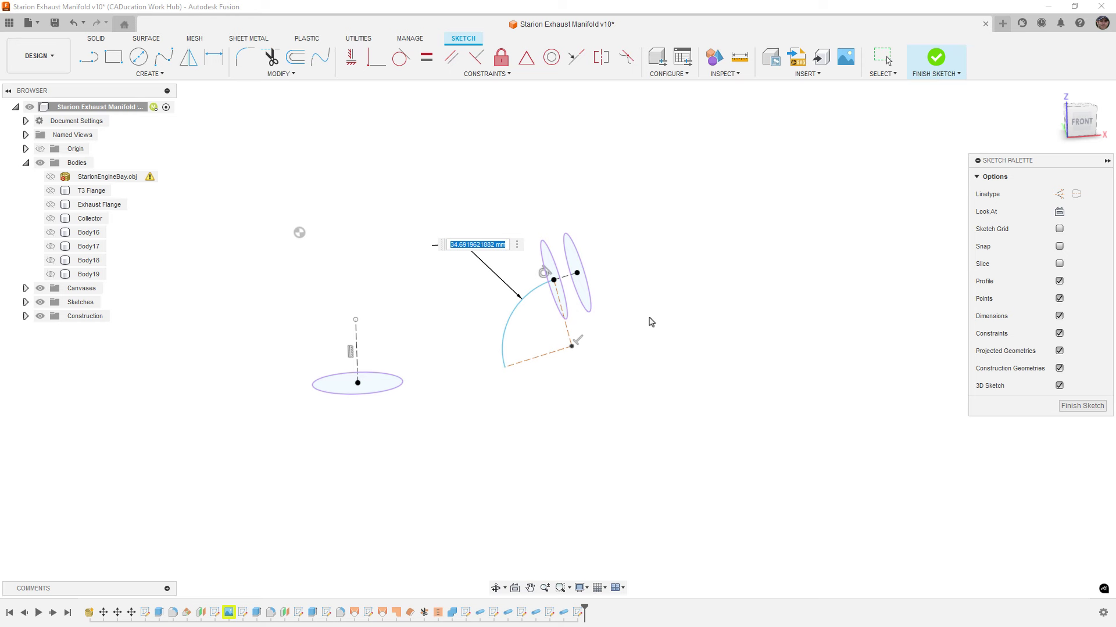
pyautogui.write('57.15')
pyautogui.press('Return')
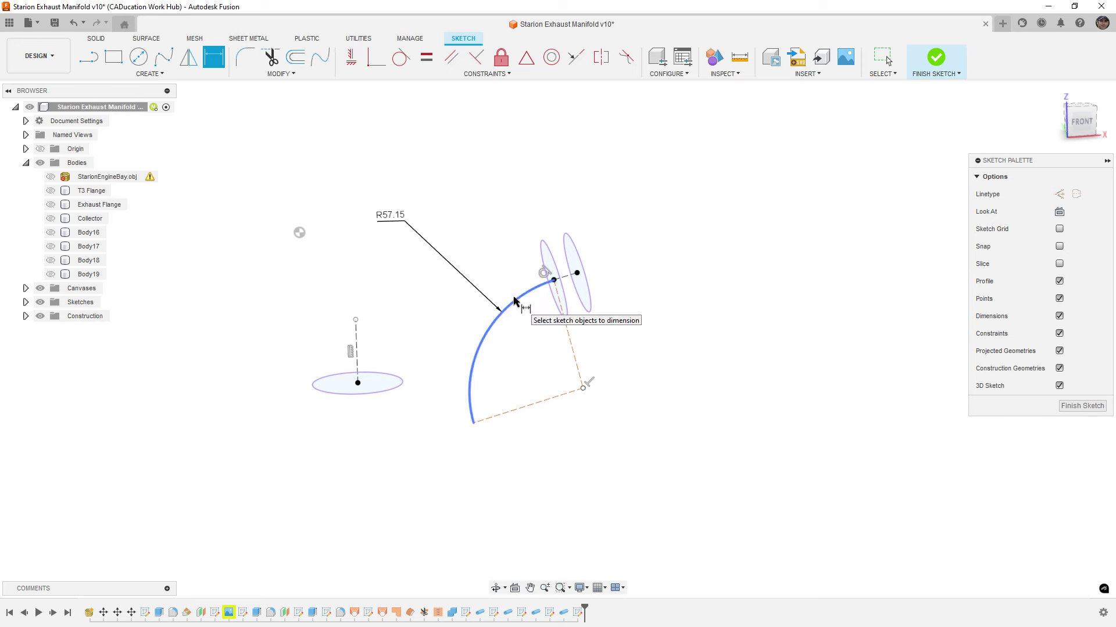
pyautogui.press('Escape')
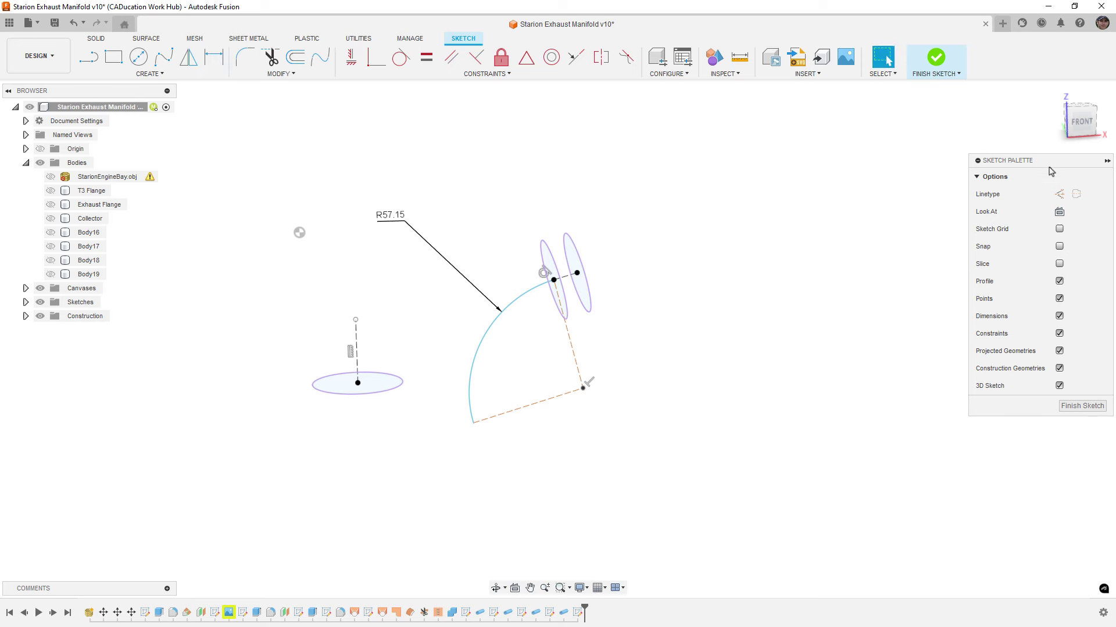
# Swing the arc slightly out of its vertical plane by moving its construction lines sideways, then select the arc.
pyautogui.moveTo(1062, 124); pyautogui.dragTo(1092, 120)
pyautogui.click(1090, 120)
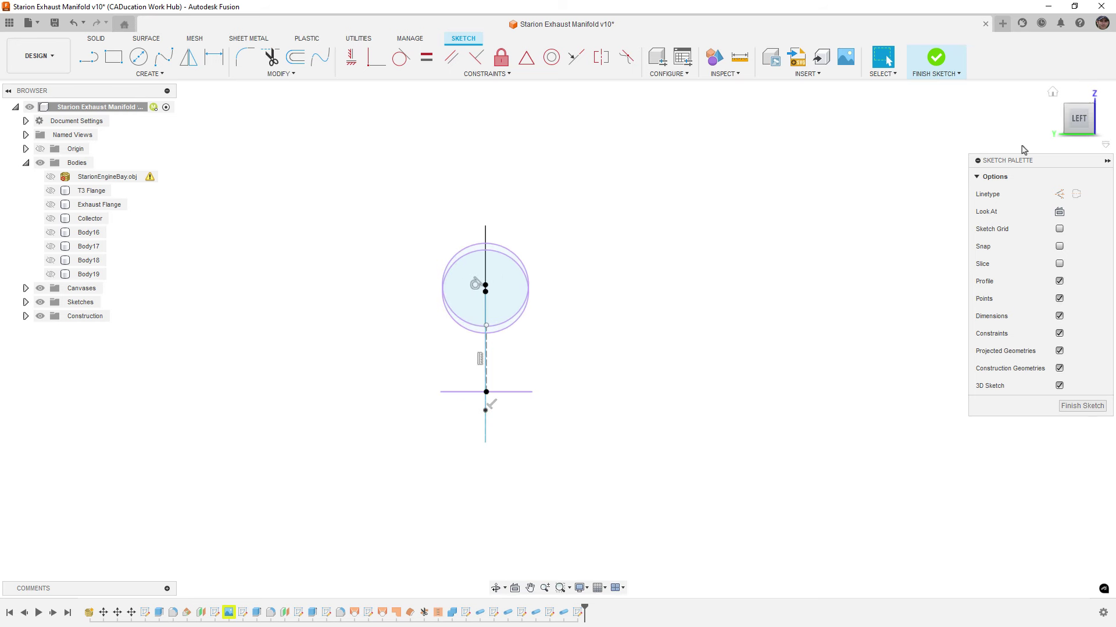
pyautogui.scroll(2, 525, 355)
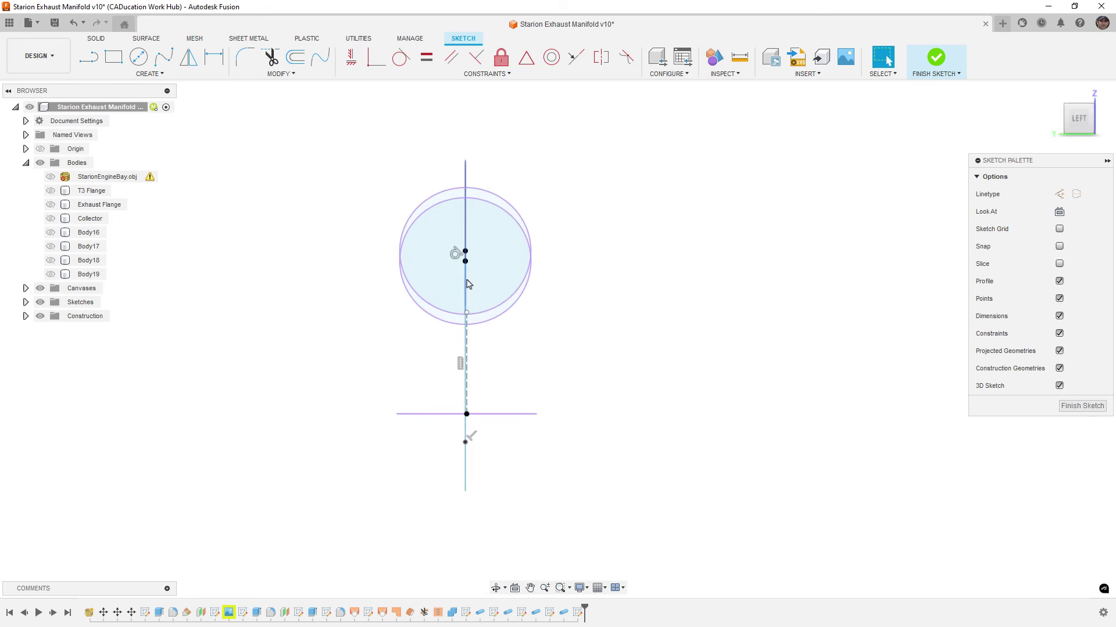
pyautogui.keyDown('shift'); pyautogui.moveTo(538, 349); pyautogui.dragTo(495, 341, button='middle'); pyautogui.keyUp('shift')
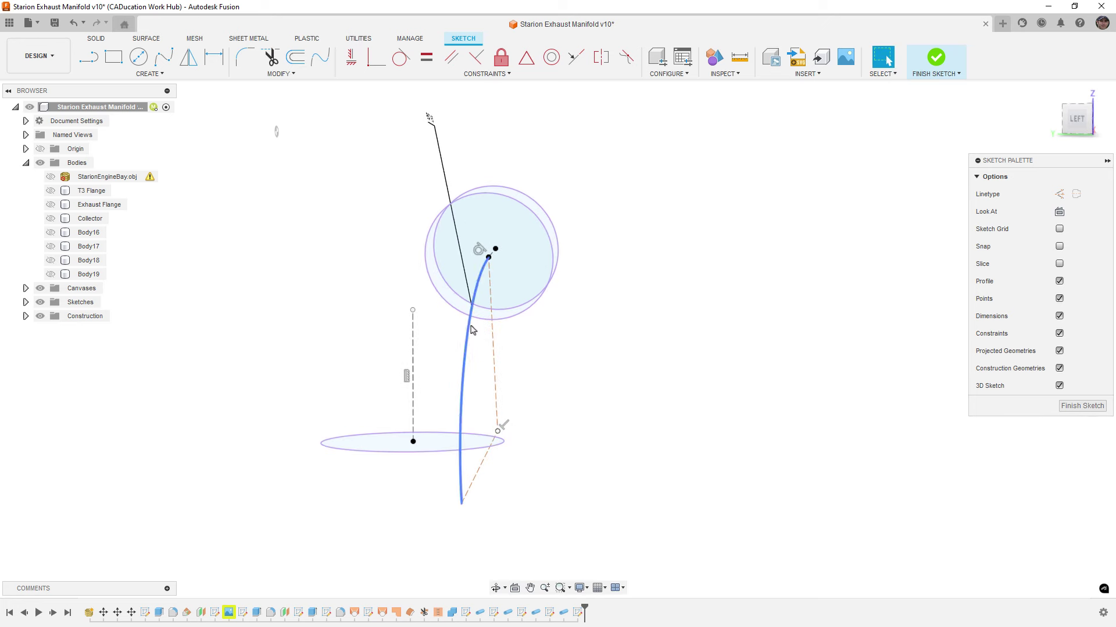
pyautogui.click(472, 330)
pyautogui.click(498, 431)
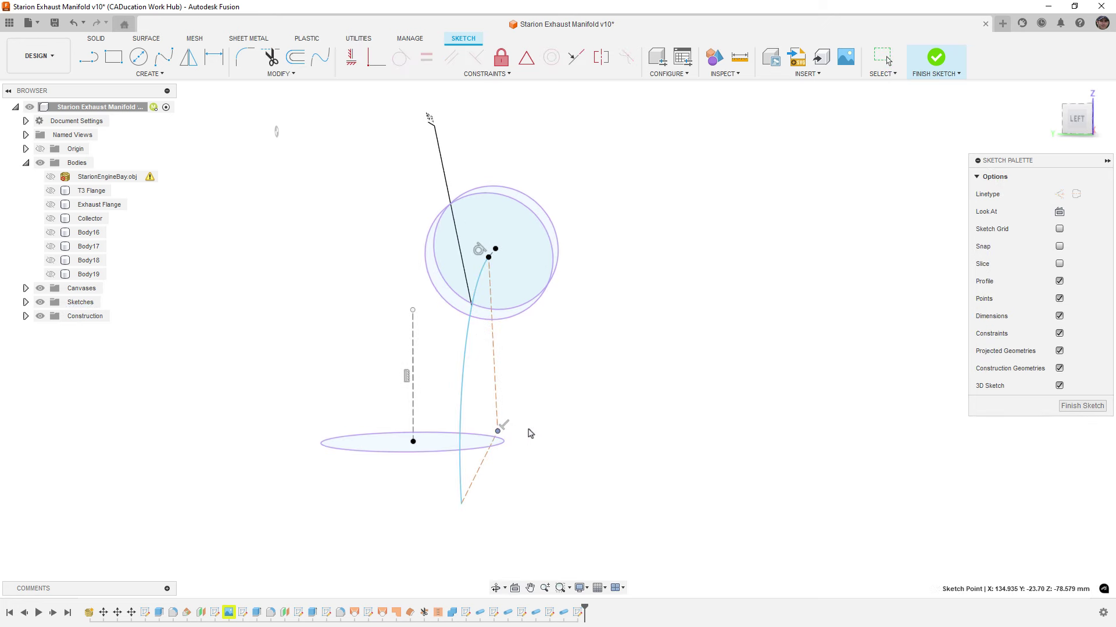
pyautogui.moveTo(497, 407); pyautogui.dragTo(509, 470)
pyautogui.moveTo(515, 416)
pyautogui.mouseDown()
pyautogui.moveTo(521, 446)
pyautogui.moveTo(536, 450)
pyautogui.mouseUp()
pyautogui.moveTo(503, 408); pyautogui.dragTo(515, 466)
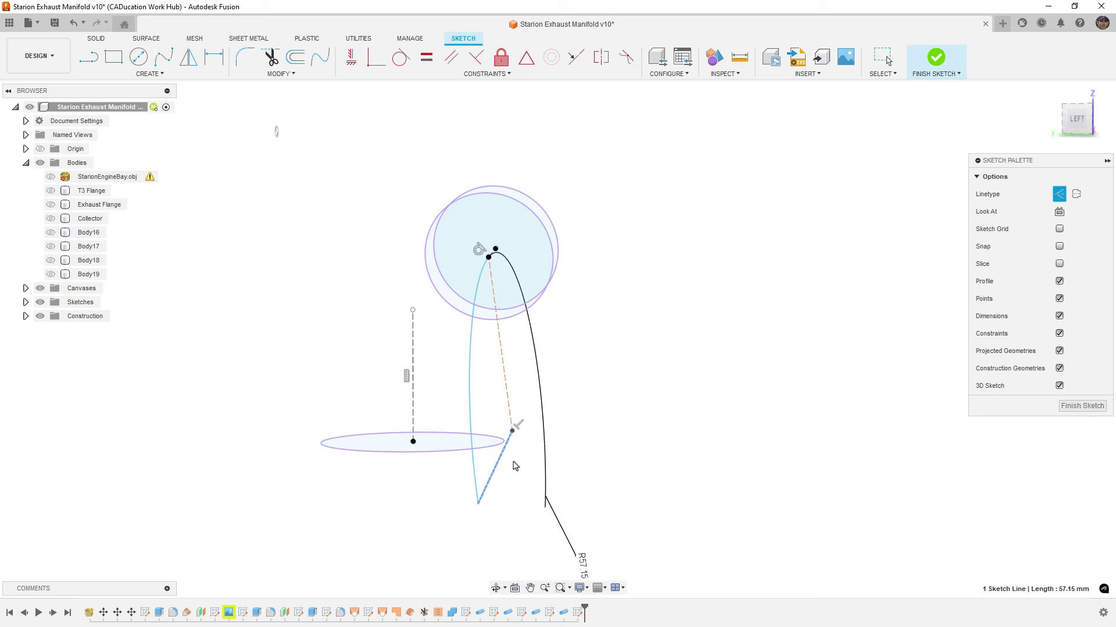
pyautogui.click(569, 317)
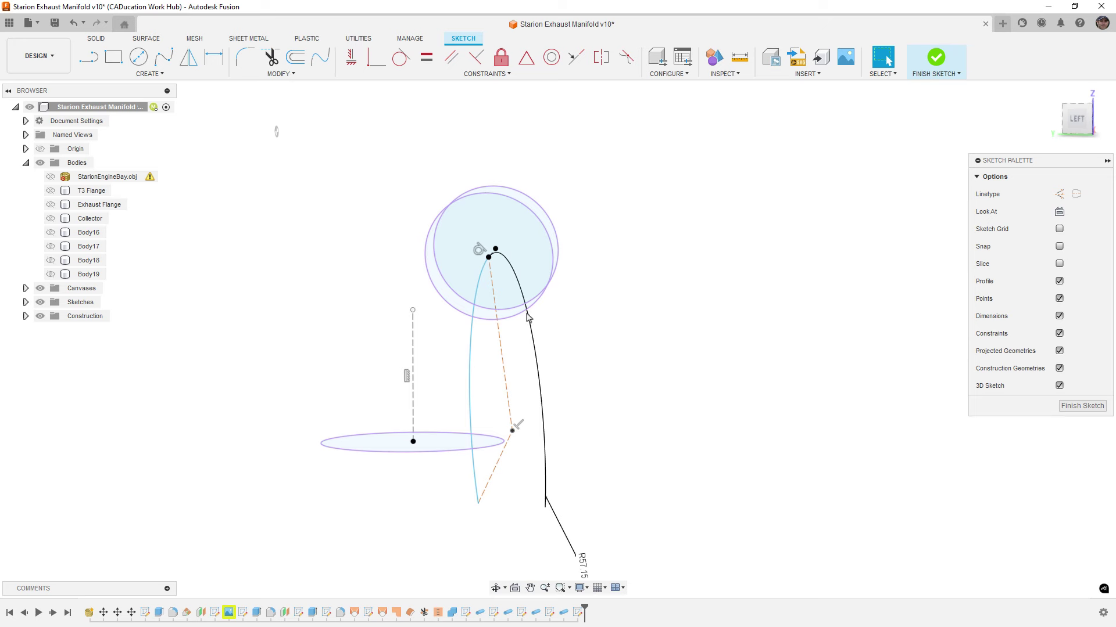
pyautogui.click(471, 321)
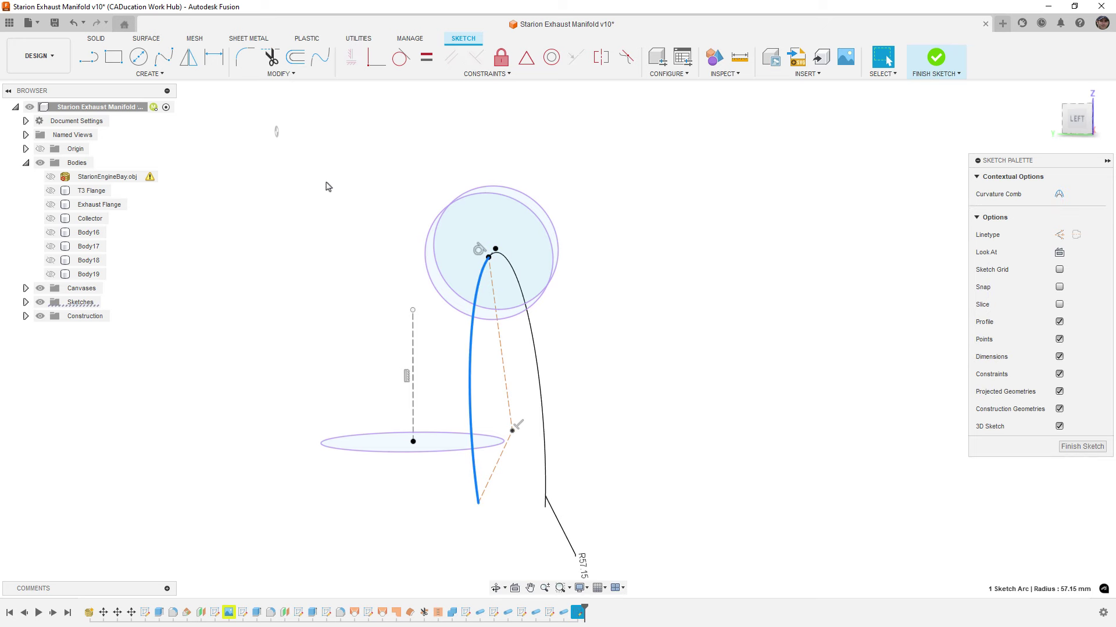
# Rotate the selected arc -20 degrees about the X axis with Move/Copy, using its start point as the pivot.
pyautogui.click(272, 77)
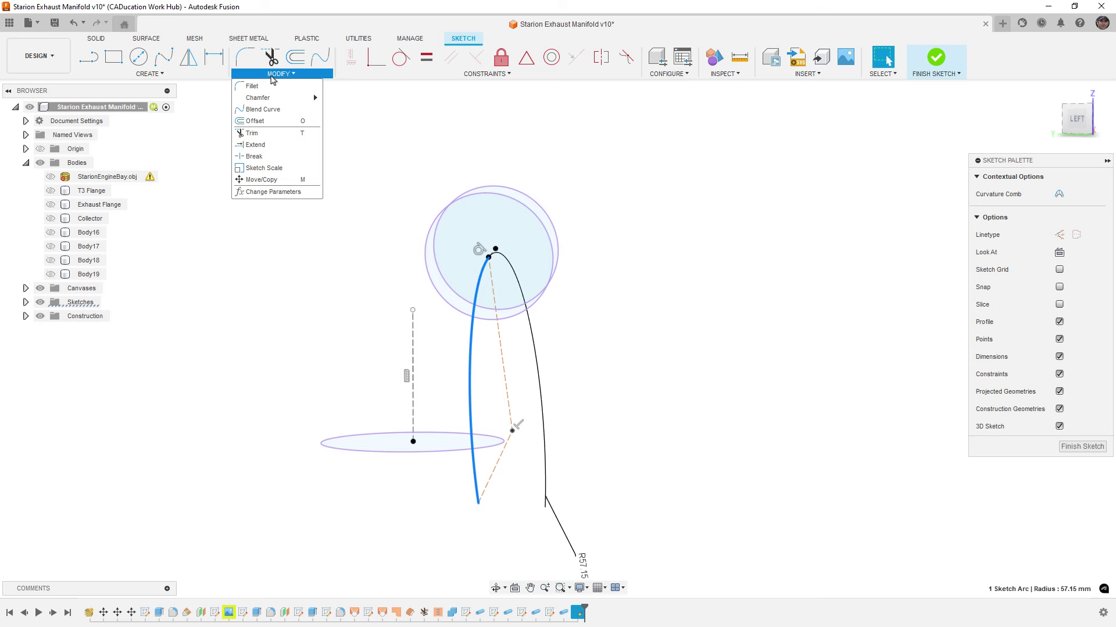
pyautogui.click(275, 186)
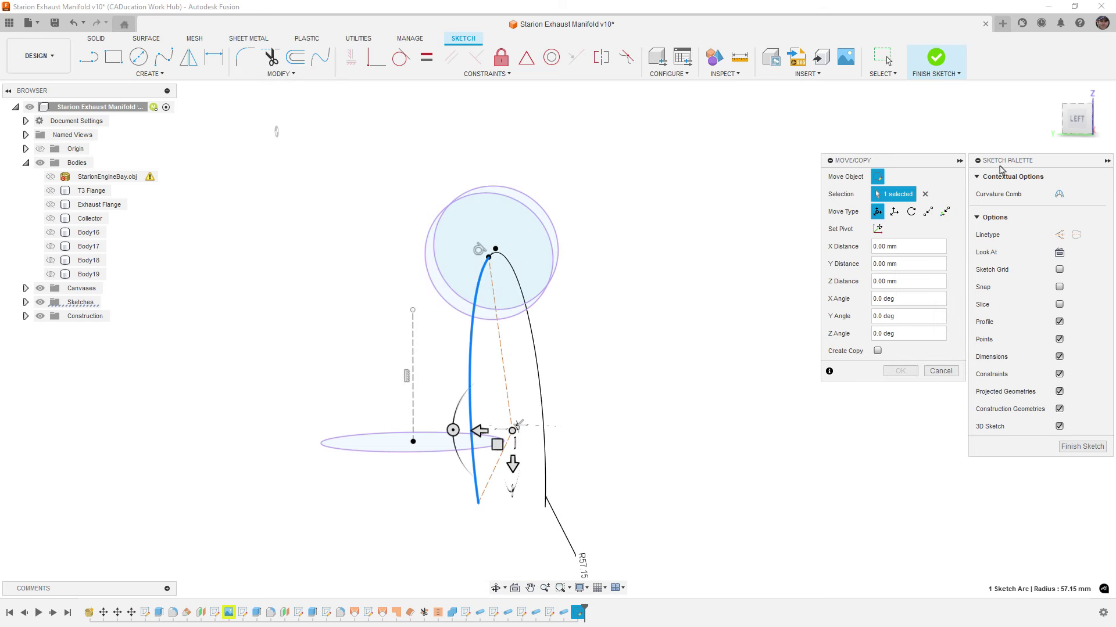
pyautogui.click(878, 228)
pyautogui.click(490, 258)
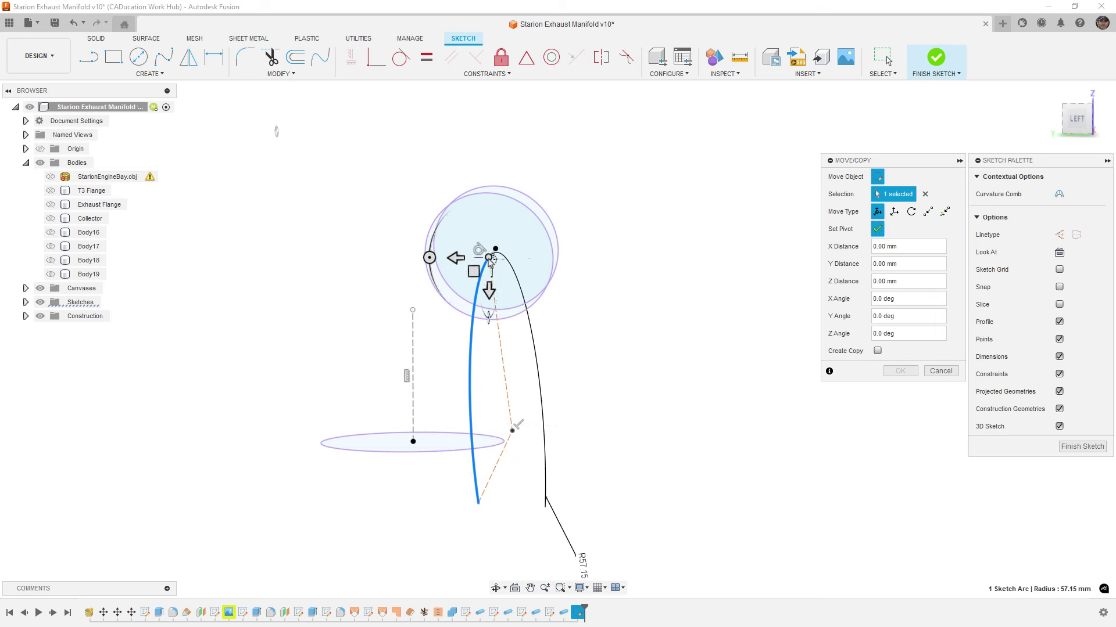
pyautogui.click(877, 228)
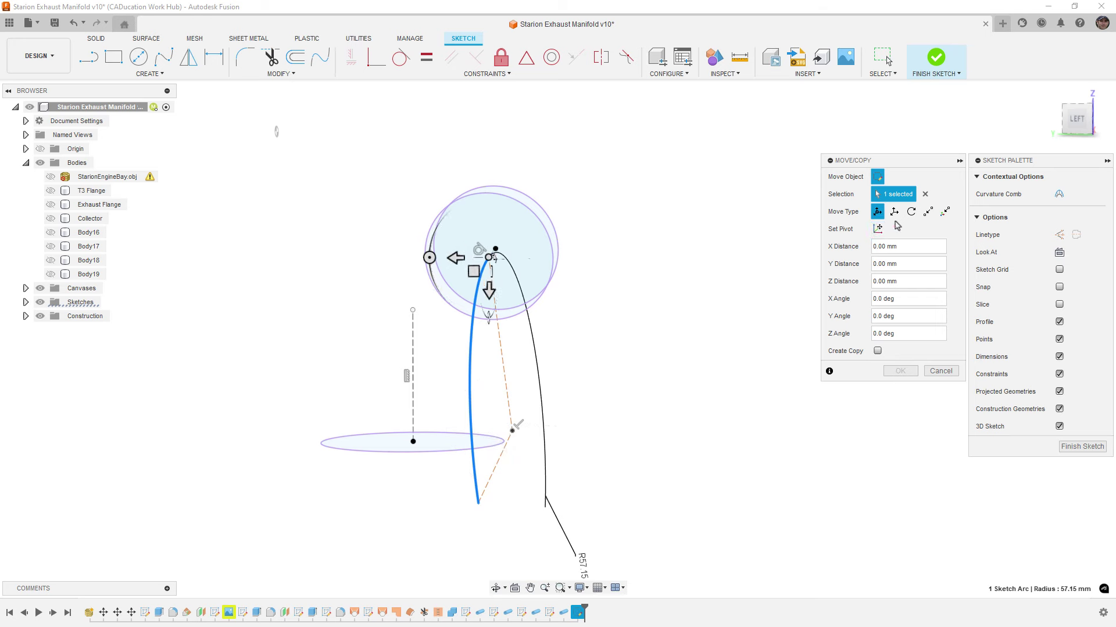
pyautogui.click(1076, 118)
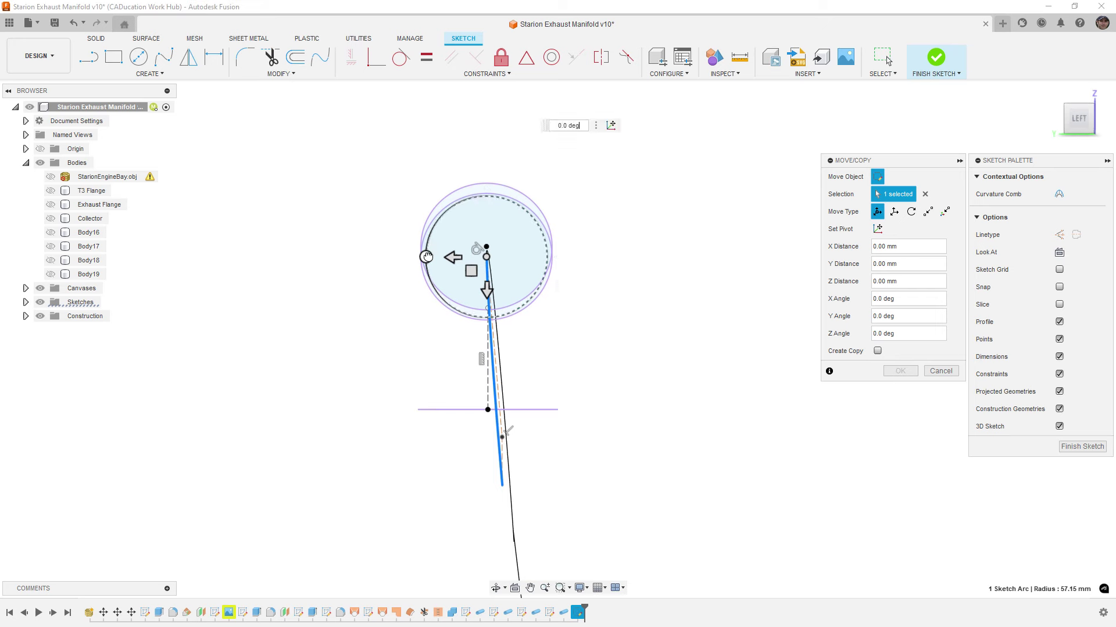
pyautogui.moveTo(427, 255); pyautogui.dragTo(438, 276)
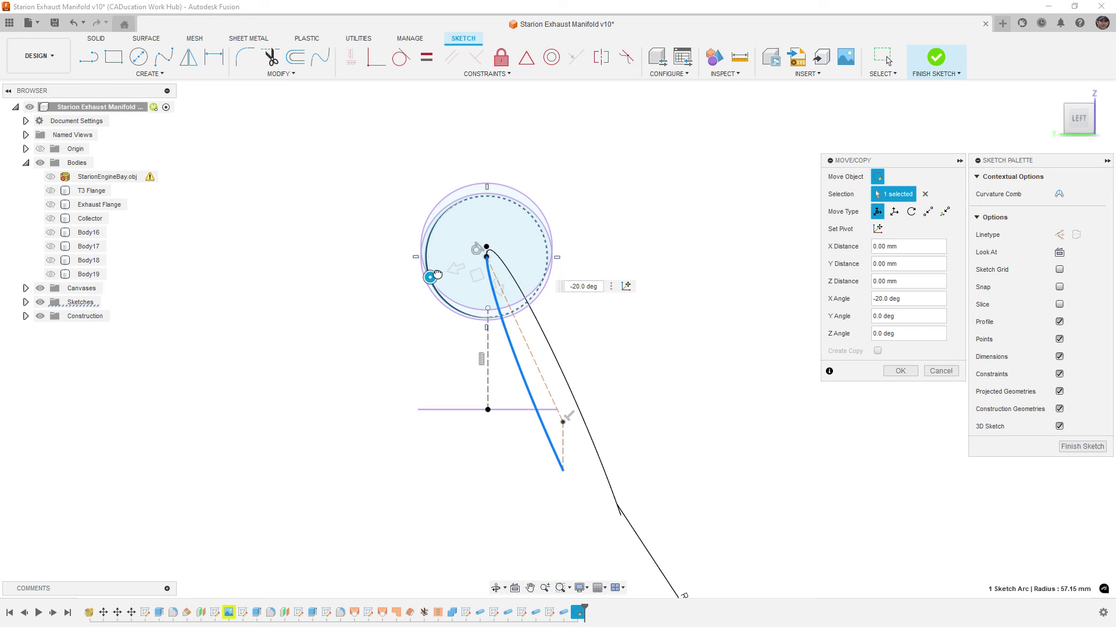
pyautogui.moveTo(437, 275); pyautogui.dragTo(438, 276)
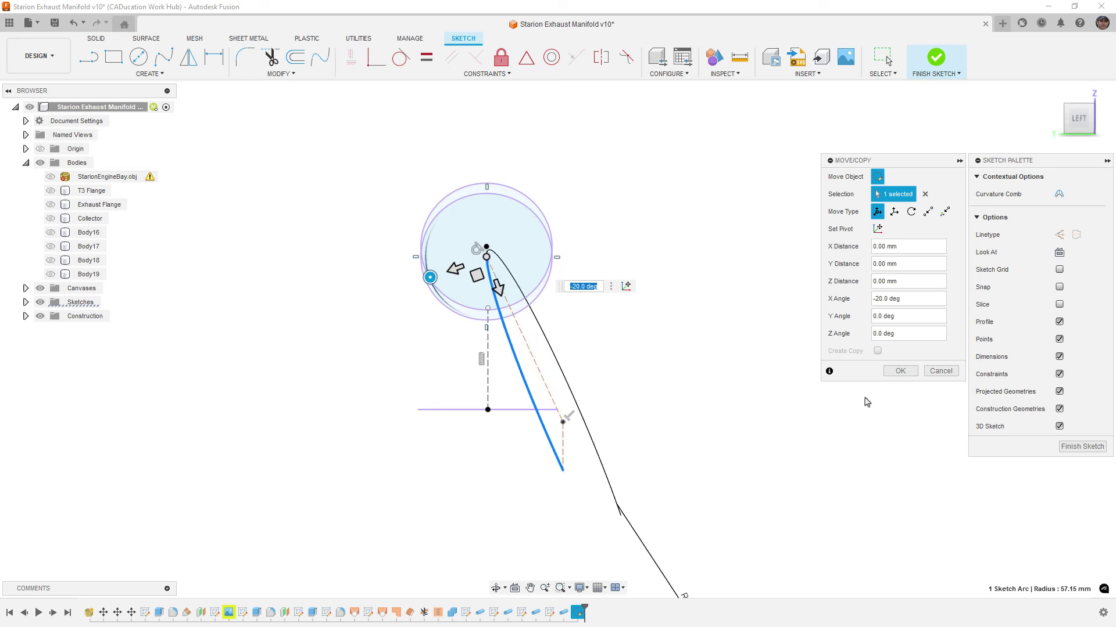
pyautogui.click(897, 371)
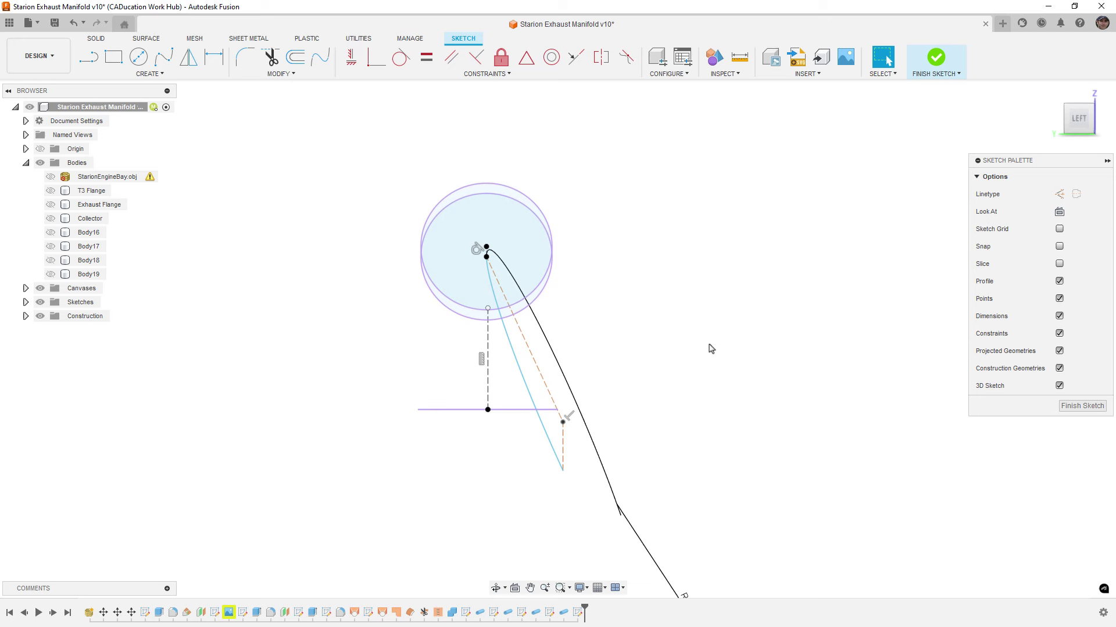
# Draw a vertical line about 37 mm long downward from the center of the horizontal circle.
pyautogui.scroll(-3, 730, 349)
pyautogui.moveTo(729, 349)
pyautogui.keyDown('shift'); pyautogui.mouseDown(button='middle')
pyautogui.moveTo(715, 369)
pyautogui.moveTo(685, 368)
pyautogui.mouseUp(button='middle'); pyautogui.keyUp('shift')
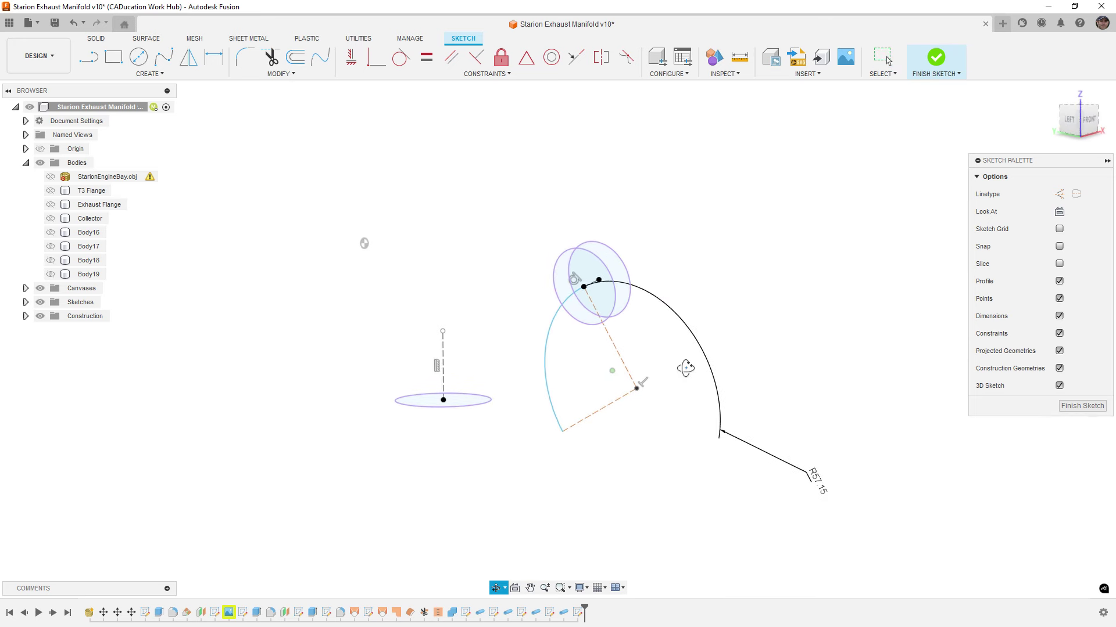
pyautogui.click(562, 308)
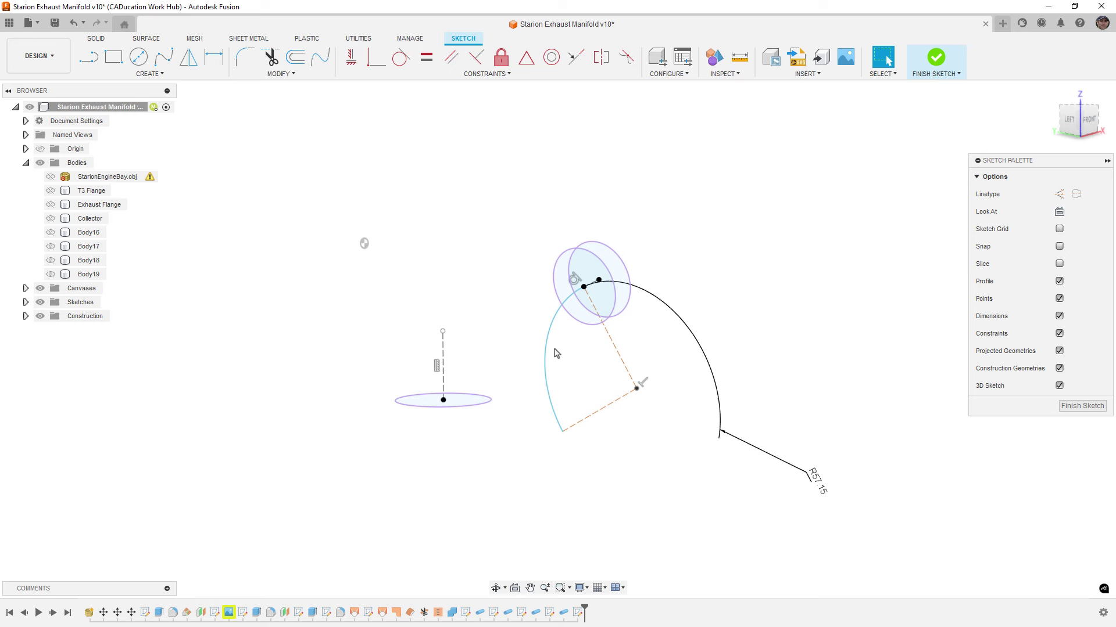
pyautogui.moveTo(575, 402); pyautogui.dragTo(521, 294, button='middle')
pyautogui.press('l')
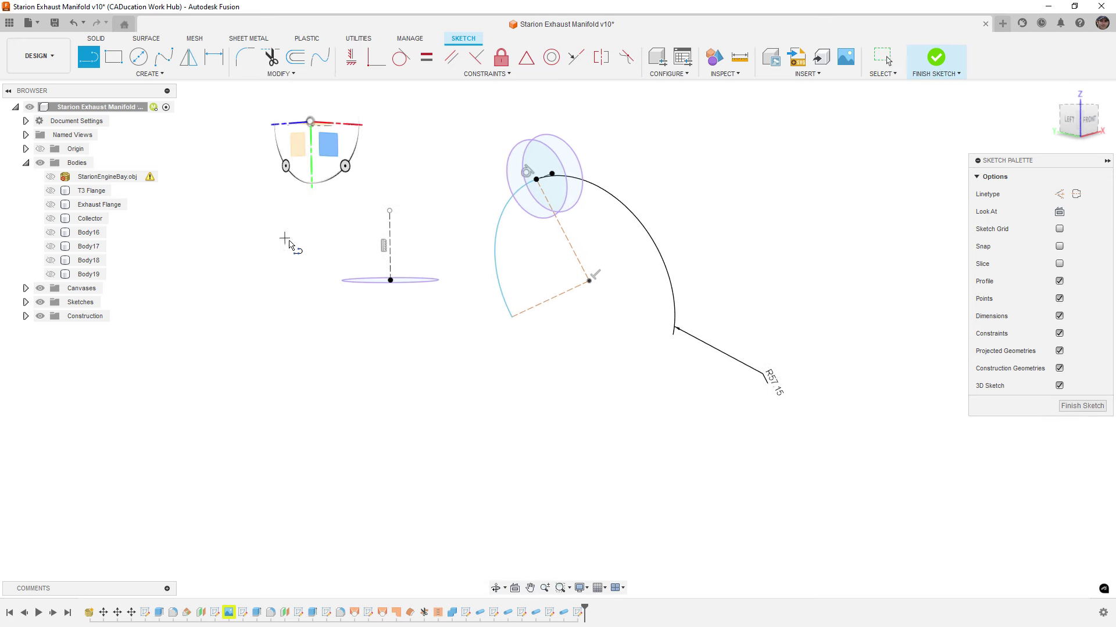
pyautogui.click(390, 280)
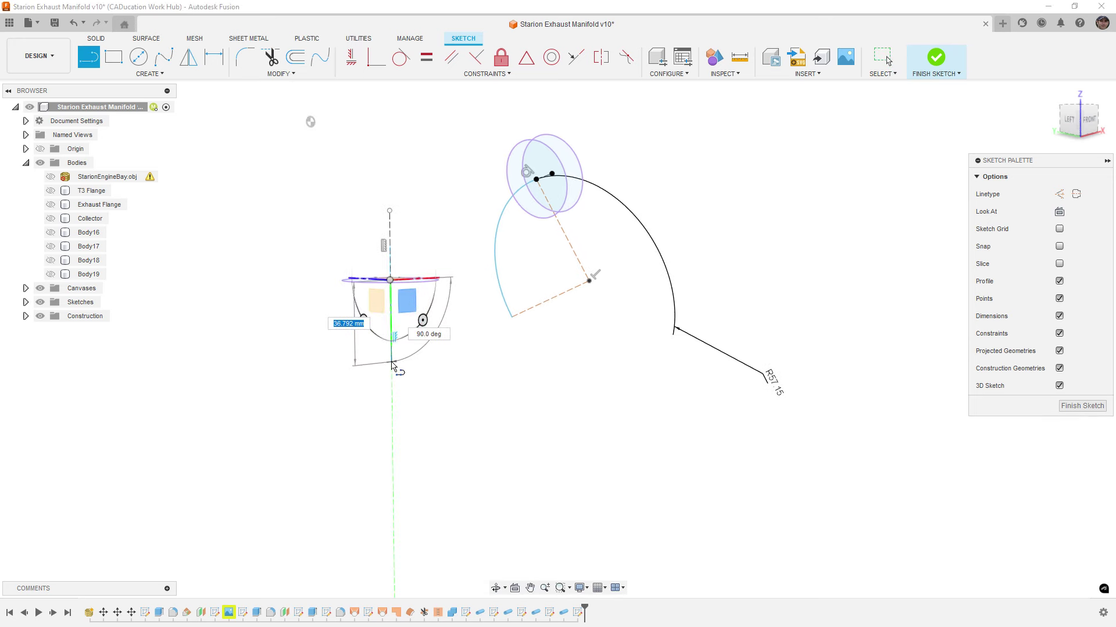
pyautogui.click(391, 362)
pyautogui.click(443, 413)
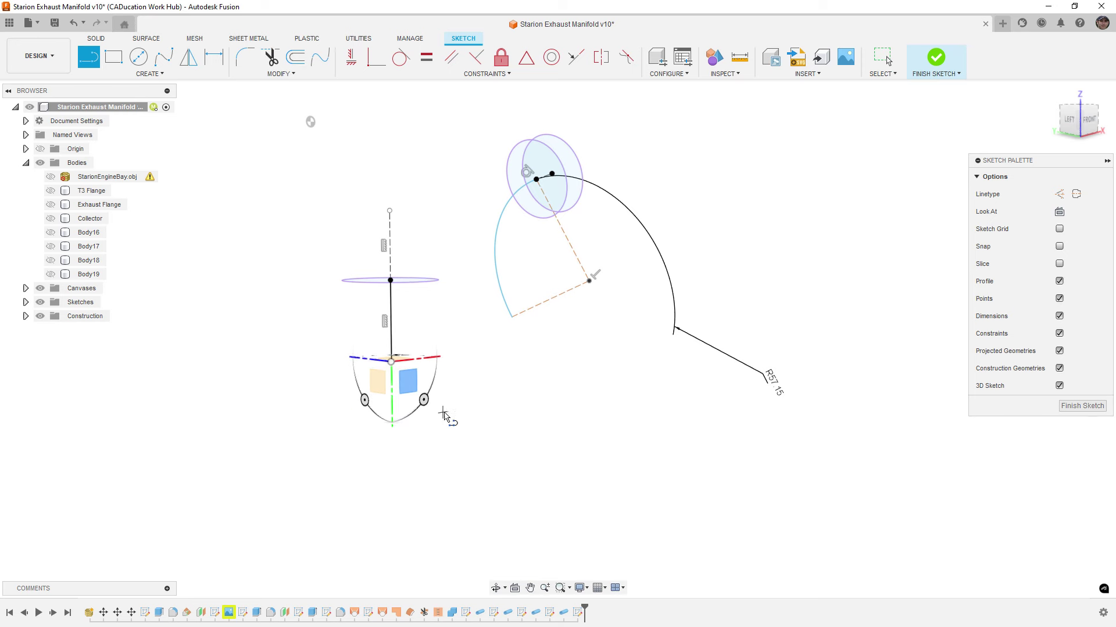
# Draw a straight line about 52 mm long from the arc's free end, tangent to the arc, and end the line command.
pyautogui.click(511, 316)
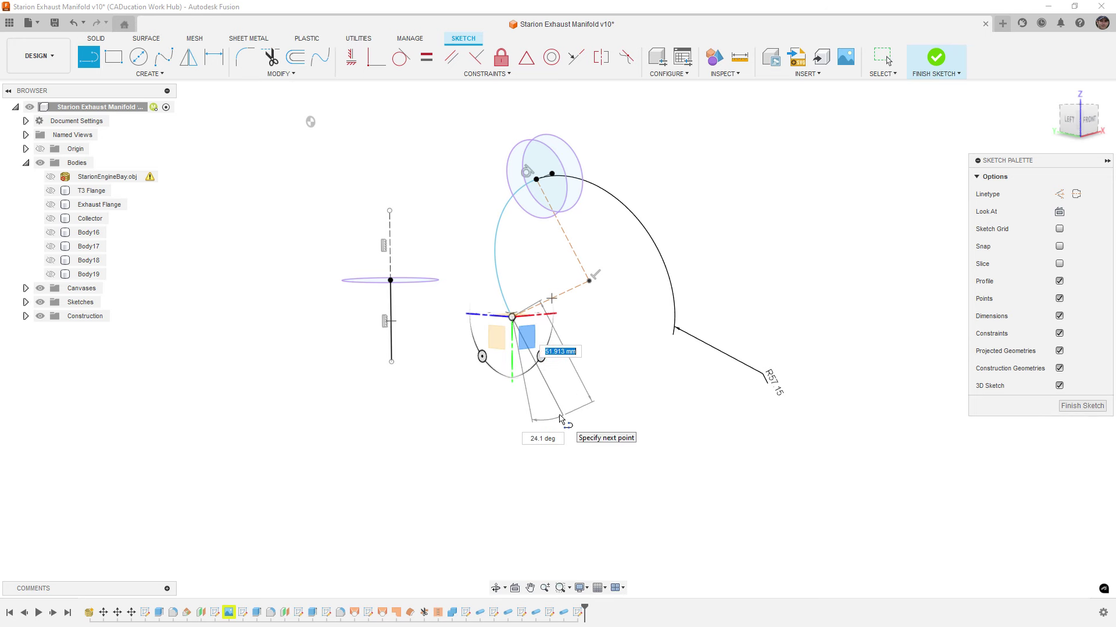
pyautogui.click(562, 415)
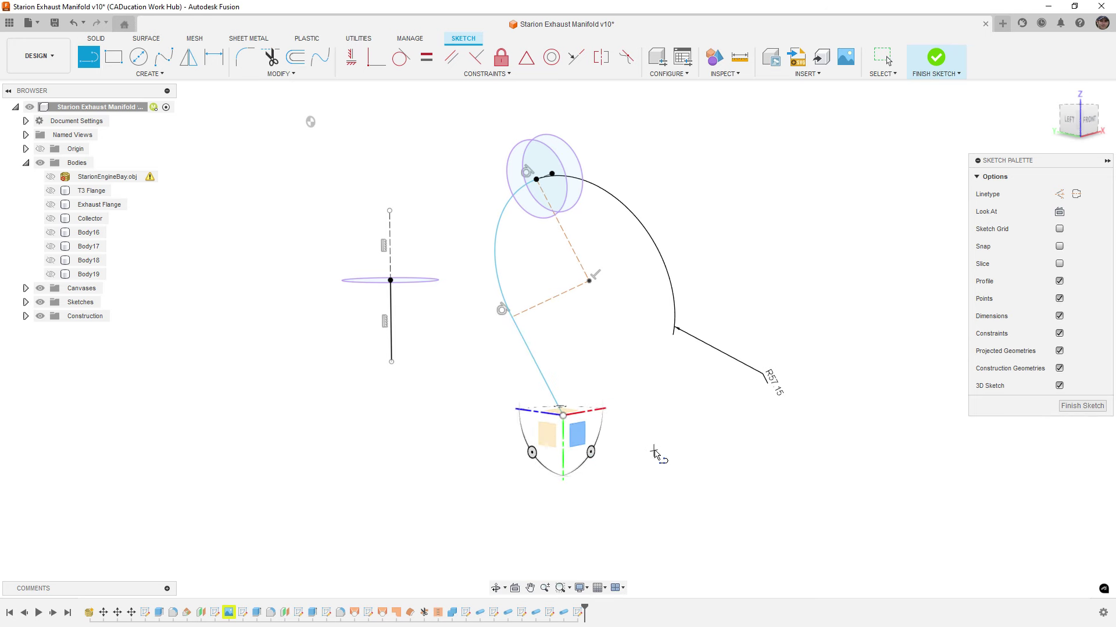
pyautogui.press('Escape')
pyautogui.click(531, 354)
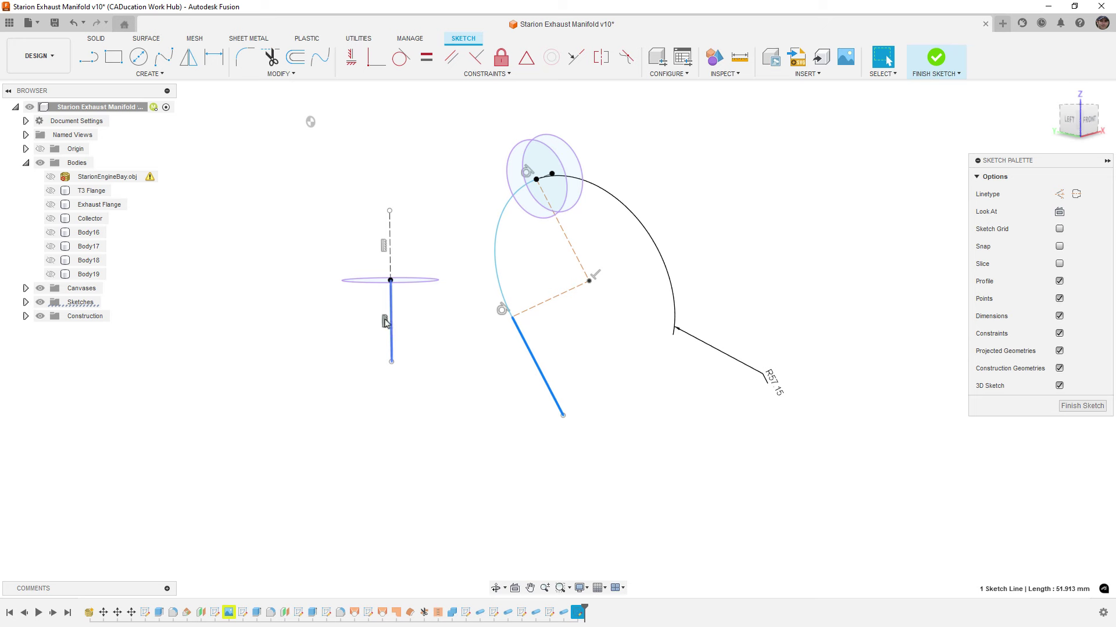
pyautogui.press('Escape')
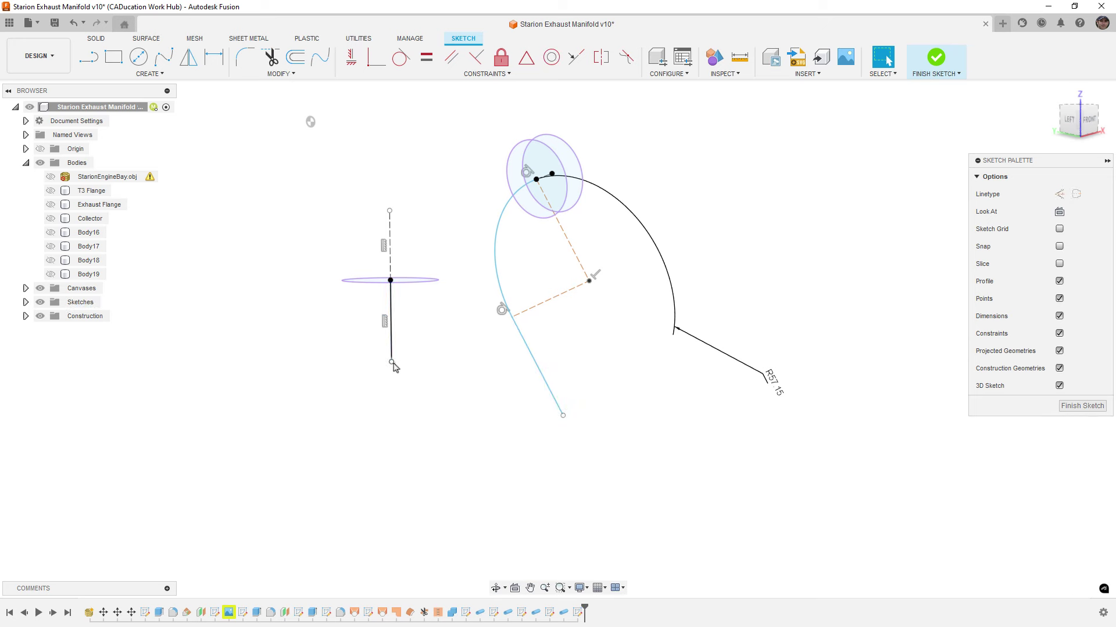
# Shorten the vertical line below the horizontal circle to about 35 mm by moving its lower endpoint.
pyautogui.moveTo(391, 361)
pyautogui.mouseDown()
pyautogui.moveTo(392, 389)
pyautogui.moveTo(391, 344)
pyautogui.moveTo(392, 373)
pyautogui.moveTo(391, 346)
pyautogui.moveTo(392, 358)
pyautogui.mouseUp()
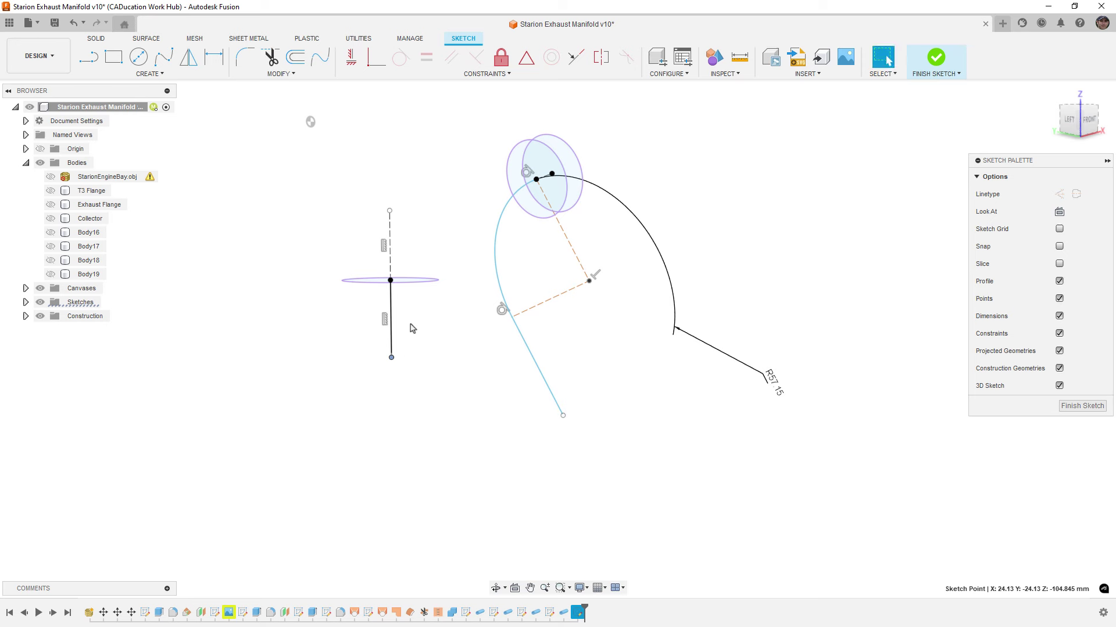
pyautogui.click(394, 307)
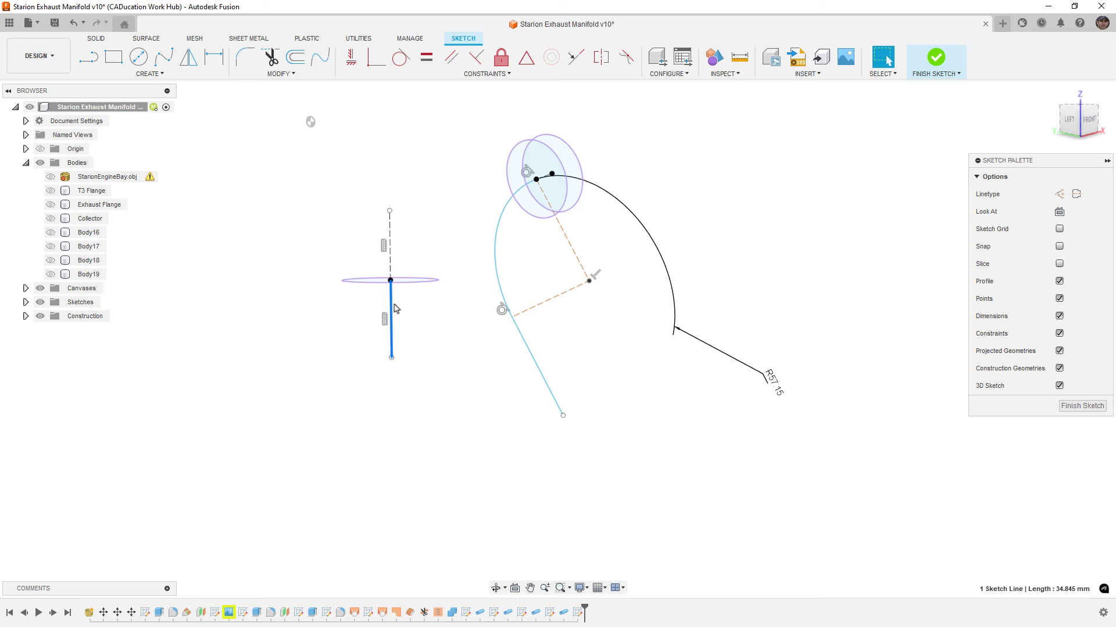
pyautogui.click(505, 208)
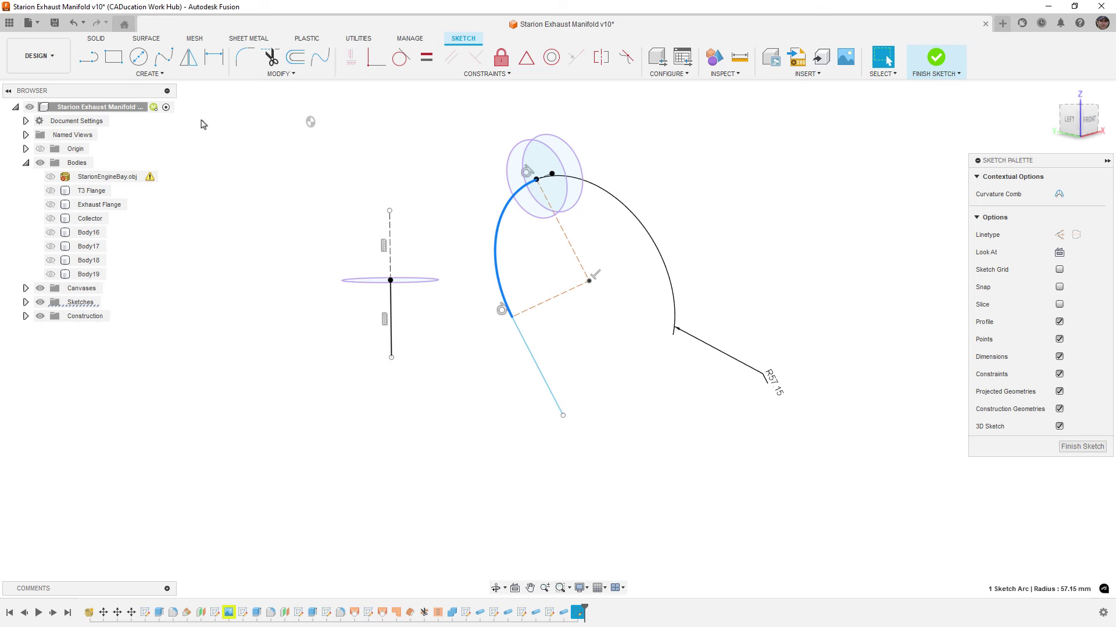
# Show Body16 temporarily to compare the sketched arc and straight segment with the finished pipe's bends, then hide it again.
pyautogui.click(50, 233)
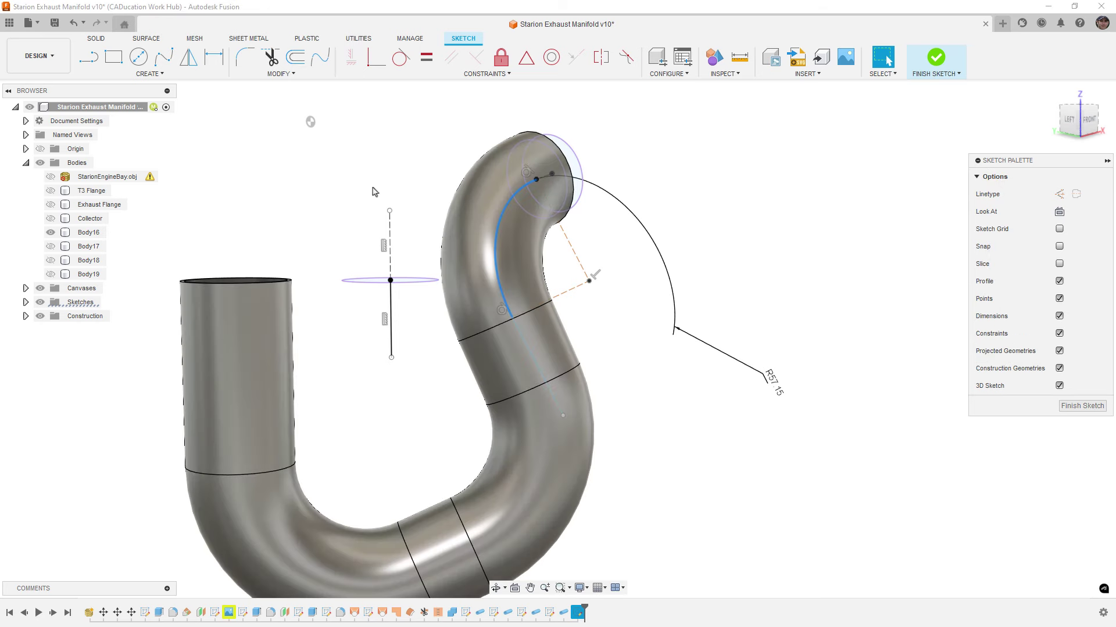
pyautogui.click(494, 246)
pyautogui.click(524, 345)
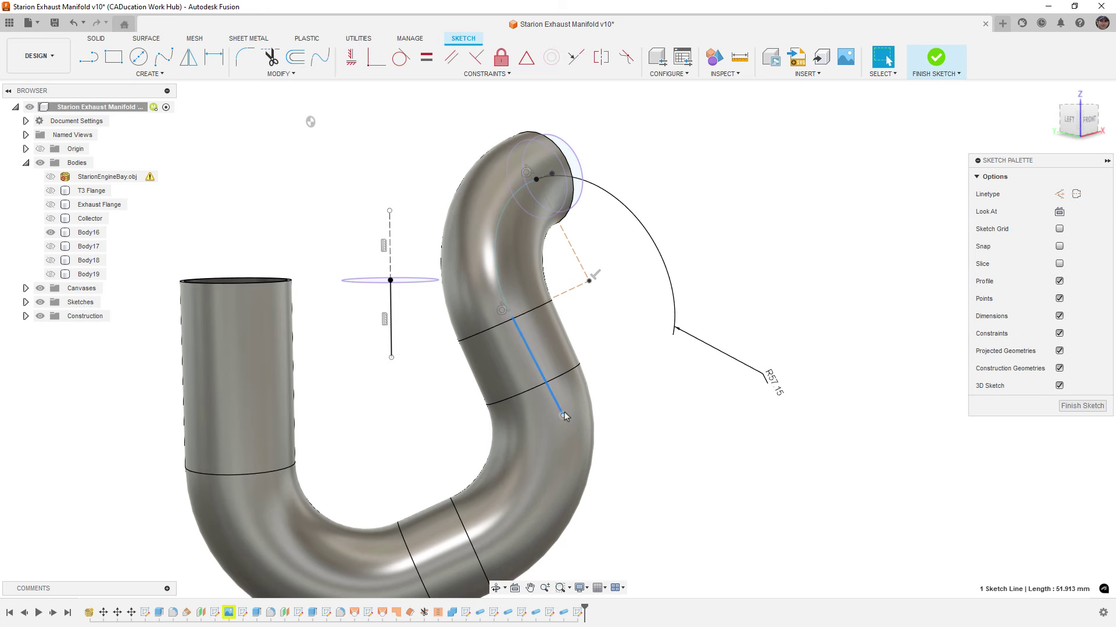
pyautogui.click(564, 417)
pyautogui.scroll(-2, 566, 382)
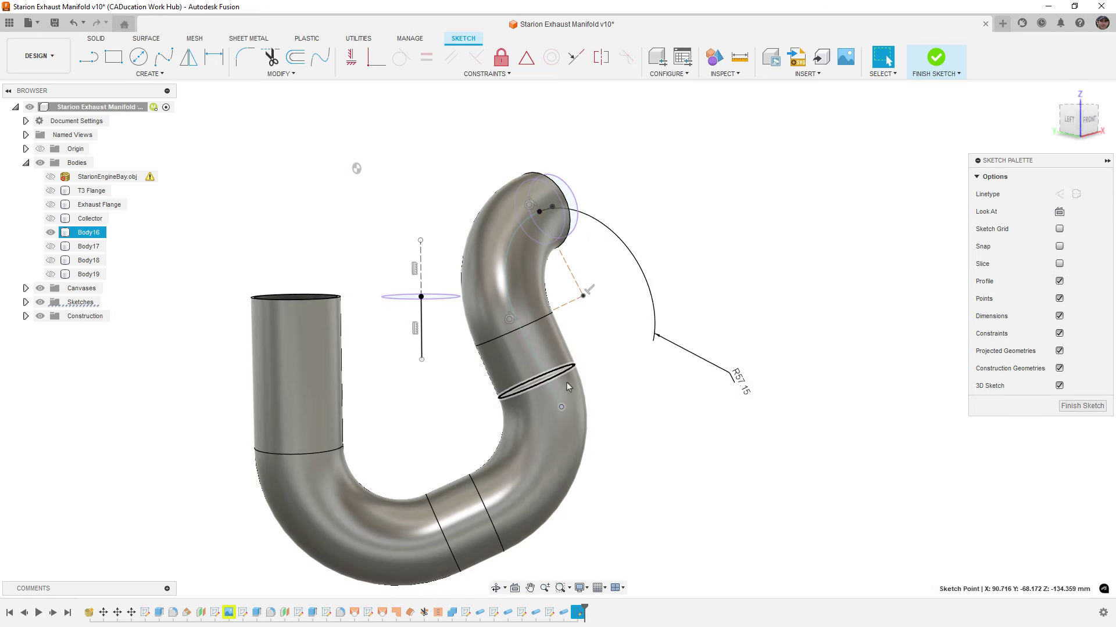
pyautogui.click(576, 422)
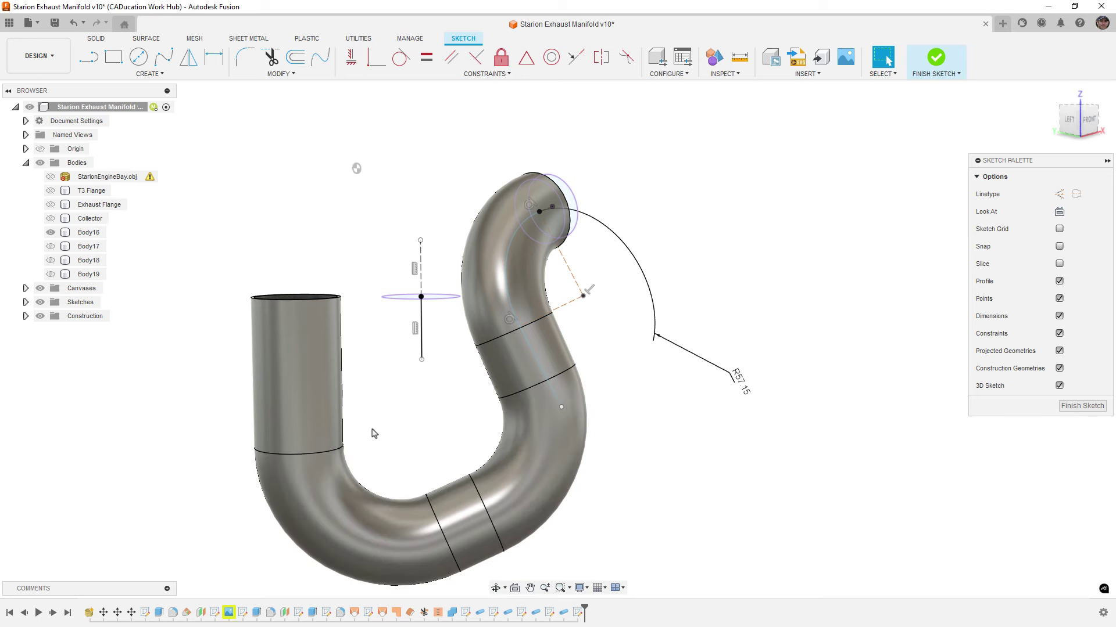
pyautogui.keyDown('shift'); pyautogui.moveTo(378, 428); pyautogui.dragTo(354, 409, button='middle'); pyautogui.keyUp('shift')
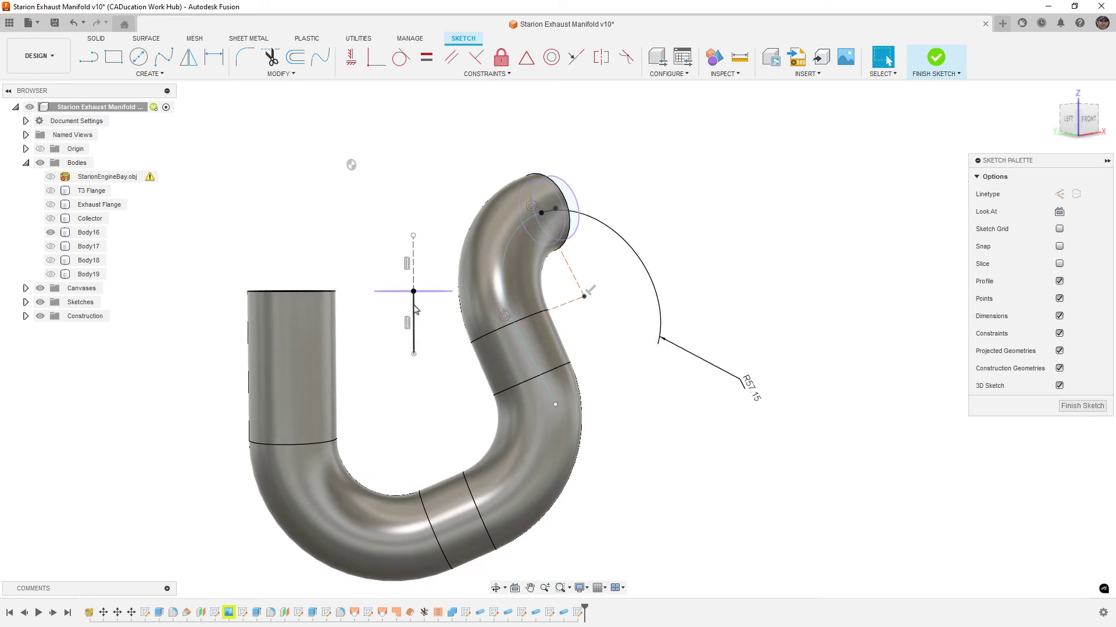
pyautogui.click(51, 233)
pyautogui.keyDown('shift'); pyautogui.moveTo(336, 361); pyautogui.dragTo(344, 365, button='middle'); pyautogui.keyUp('shift')
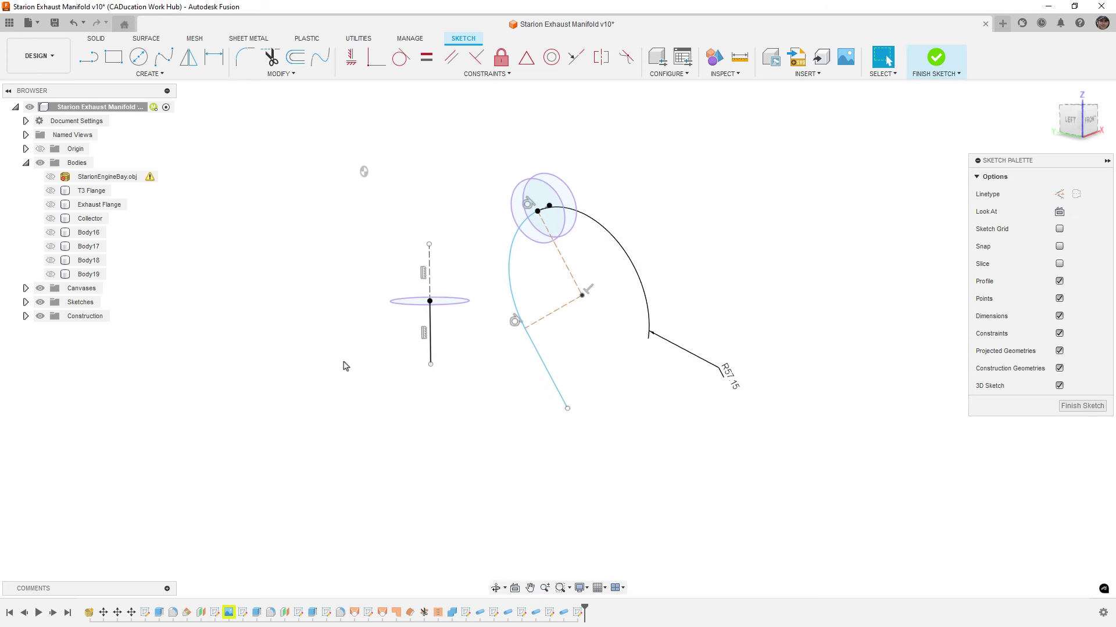
# Draw a three-point arc of about 32 mm radius from the straight segment's lower end, tangent to it and curving toward the vertical line.
pyautogui.click(175, 75)
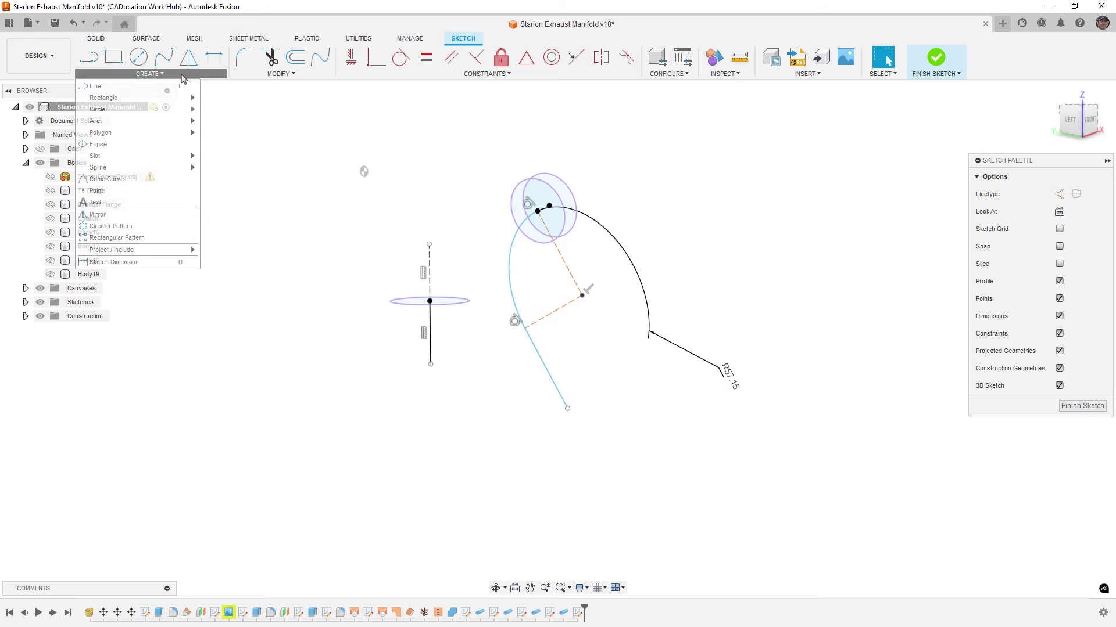
pyautogui.moveTo(152, 121)
pyautogui.click(221, 121)
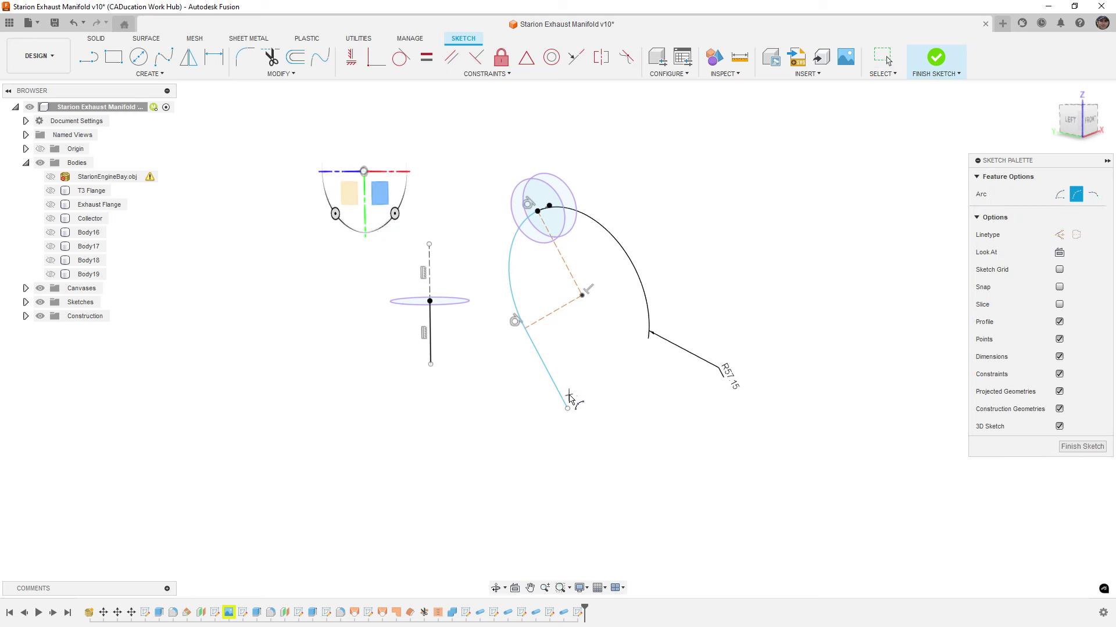
pyautogui.click(567, 408)
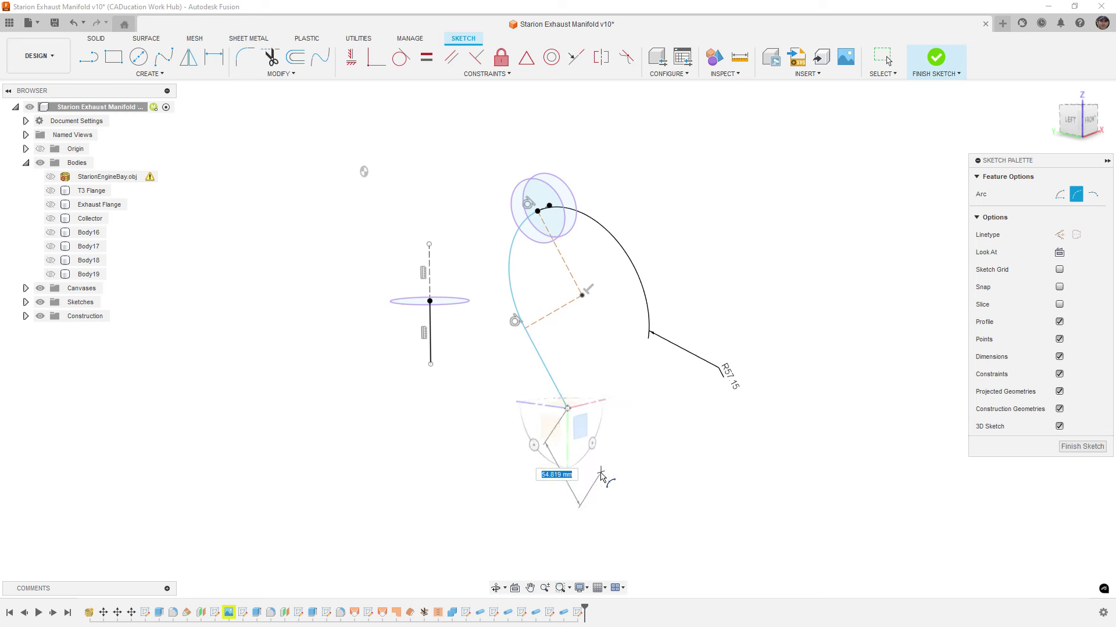
pyautogui.keyDown('shift'); pyautogui.moveTo(584, 448); pyautogui.dragTo(448, 470, button='middle'); pyautogui.keyUp('shift')
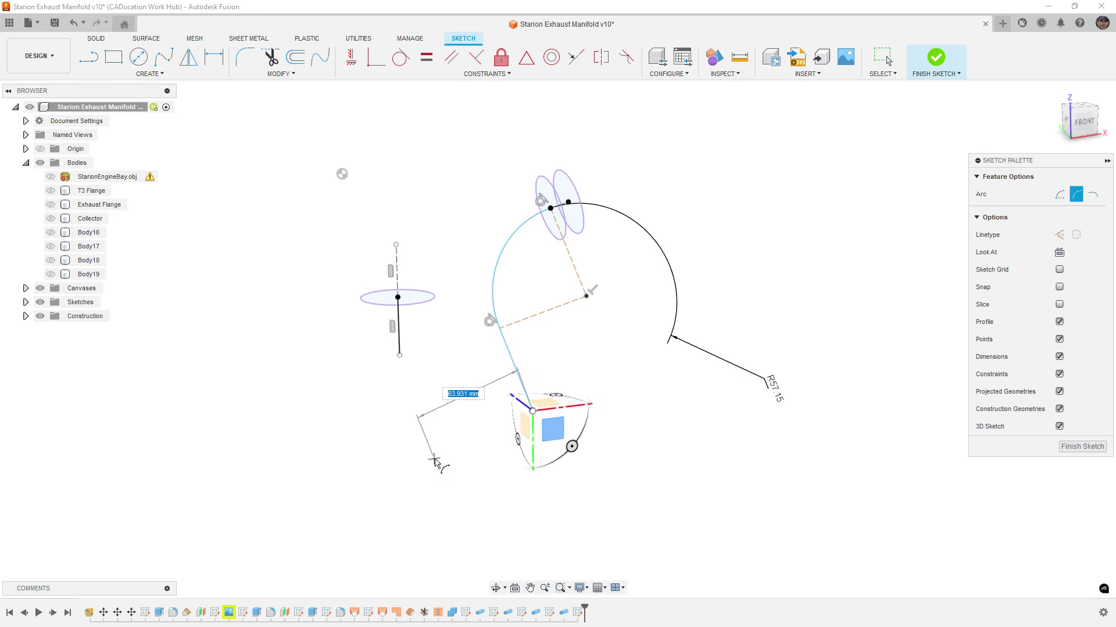
pyautogui.click(435, 461)
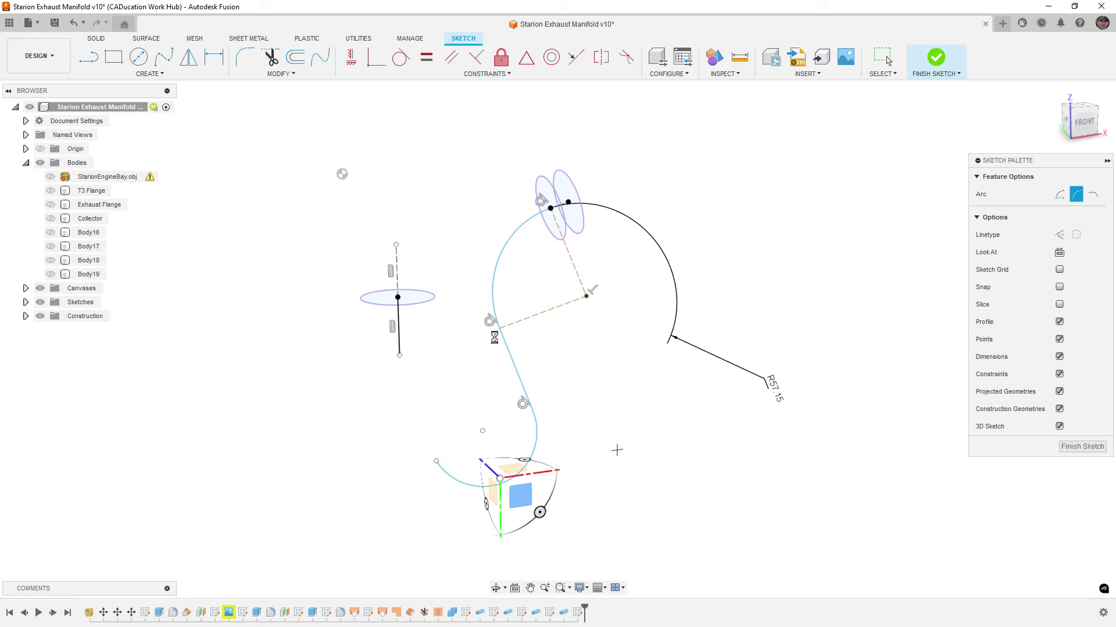
pyautogui.press('Escape')
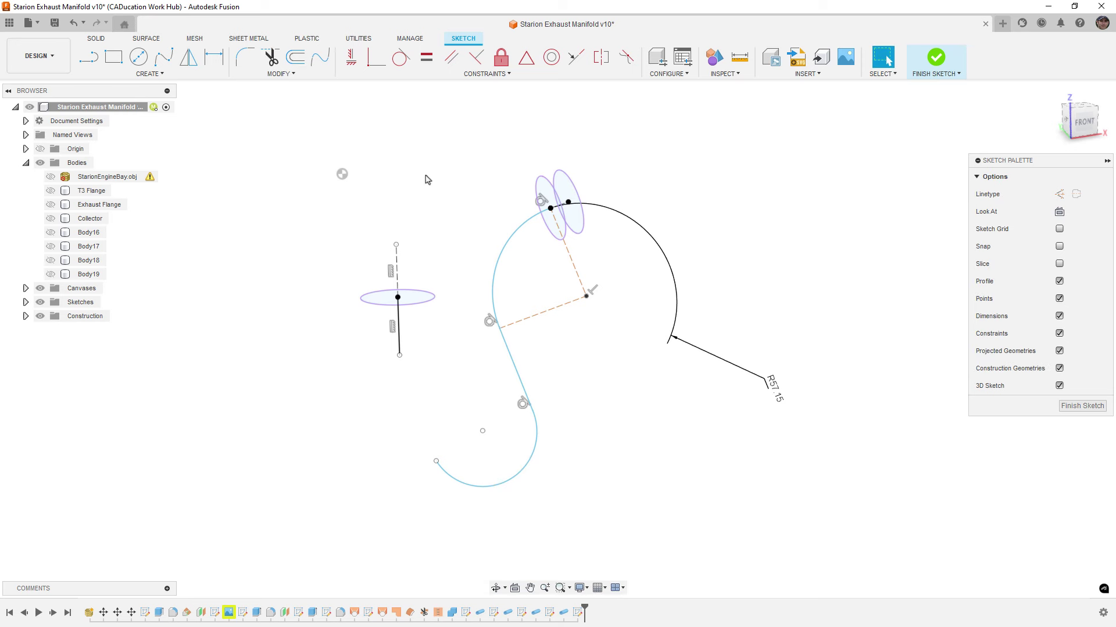
# Draw two connected lines from the lower arc's free end through its center point to its start point.
pyautogui.click(96, 65)
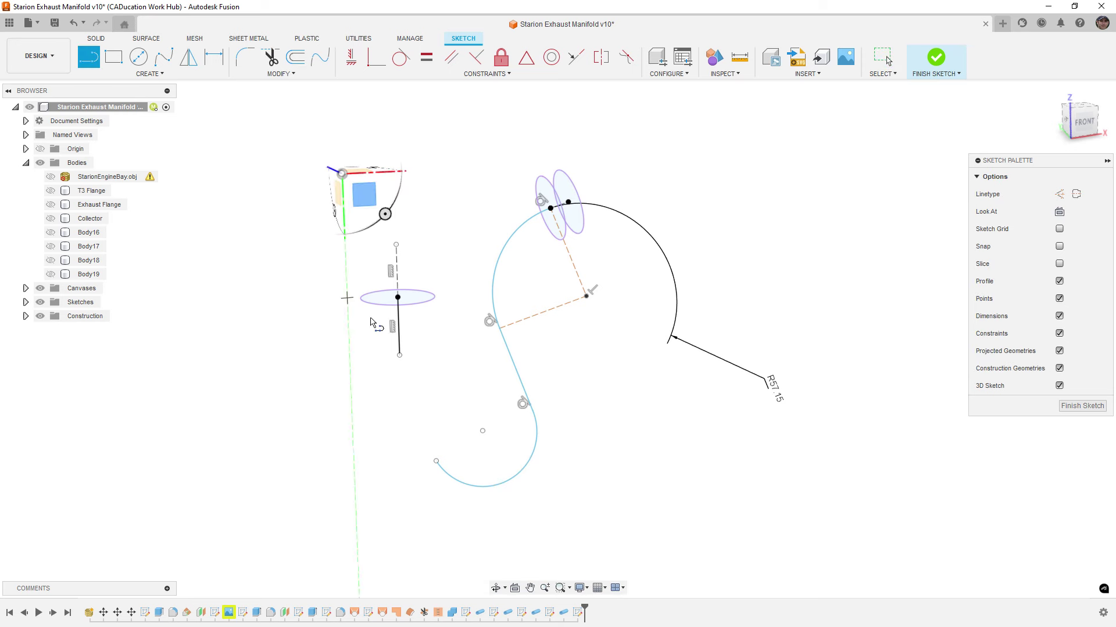
pyautogui.click(436, 461)
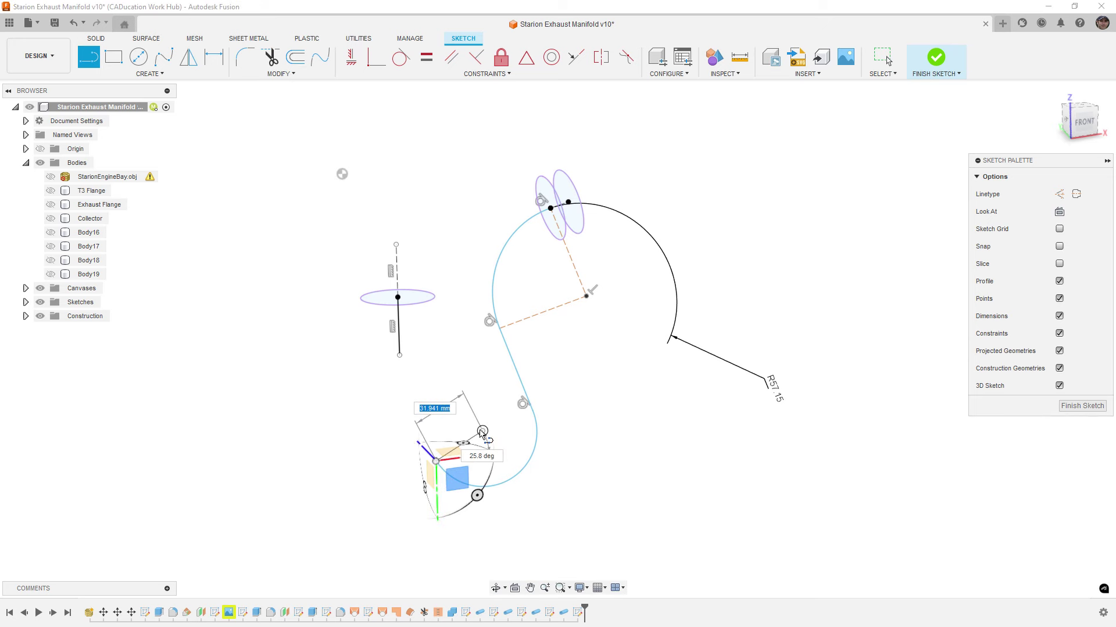
pyautogui.click(482, 430)
pyautogui.click(532, 412)
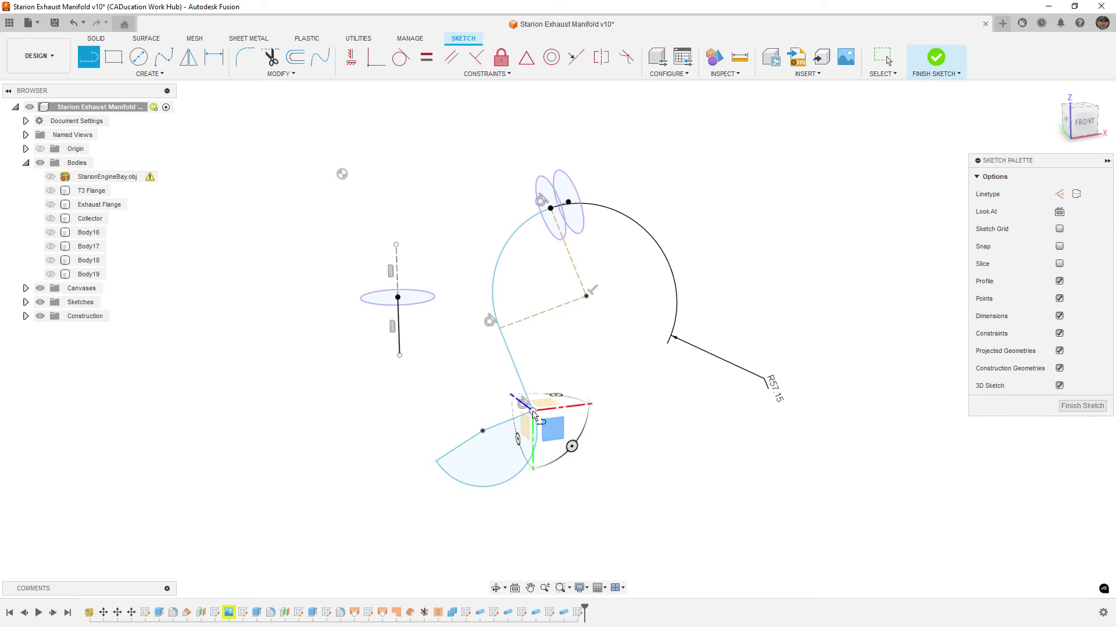
pyautogui.press('Escape')
# Convert the lower arc's two radius lines to construction geometry.
pyautogui.click(506, 432)
pyautogui.press('x')
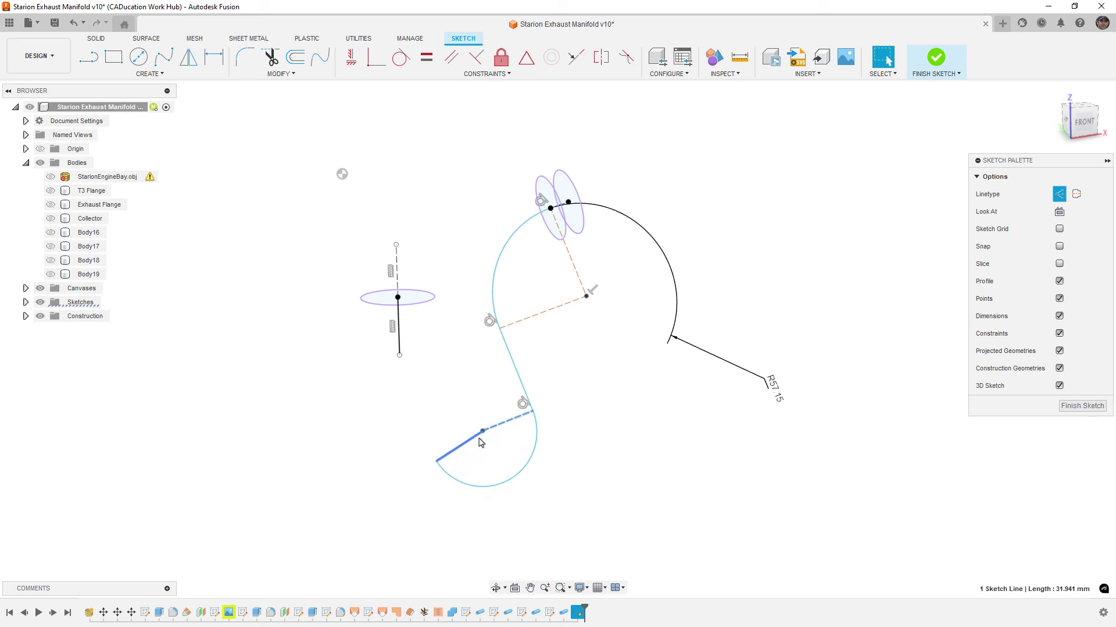
pyautogui.click(477, 441)
pyautogui.press('x')
# Pull the lower arc's free end slightly inward and constrain its two construction radius lines perpendicular to each other.
pyautogui.moveTo(437, 462); pyautogui.dragTo(454, 478)
pyautogui.press('Escape')
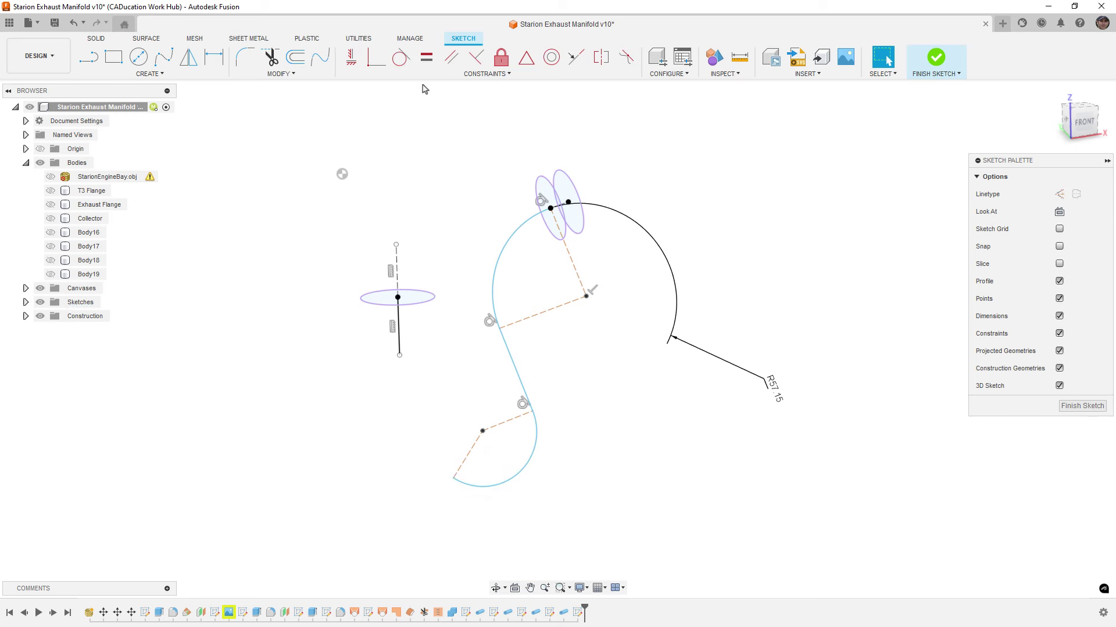
pyautogui.click(508, 421)
pyautogui.keyDown('shift'); pyautogui.click(467, 453); pyautogui.keyUp('shift')
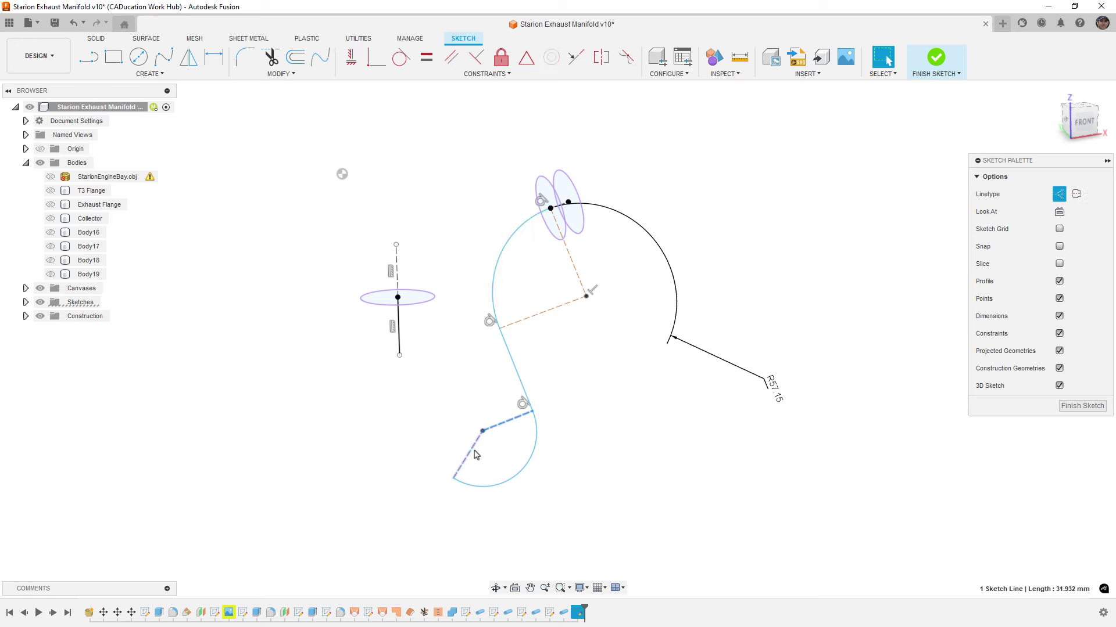
pyautogui.click(475, 57)
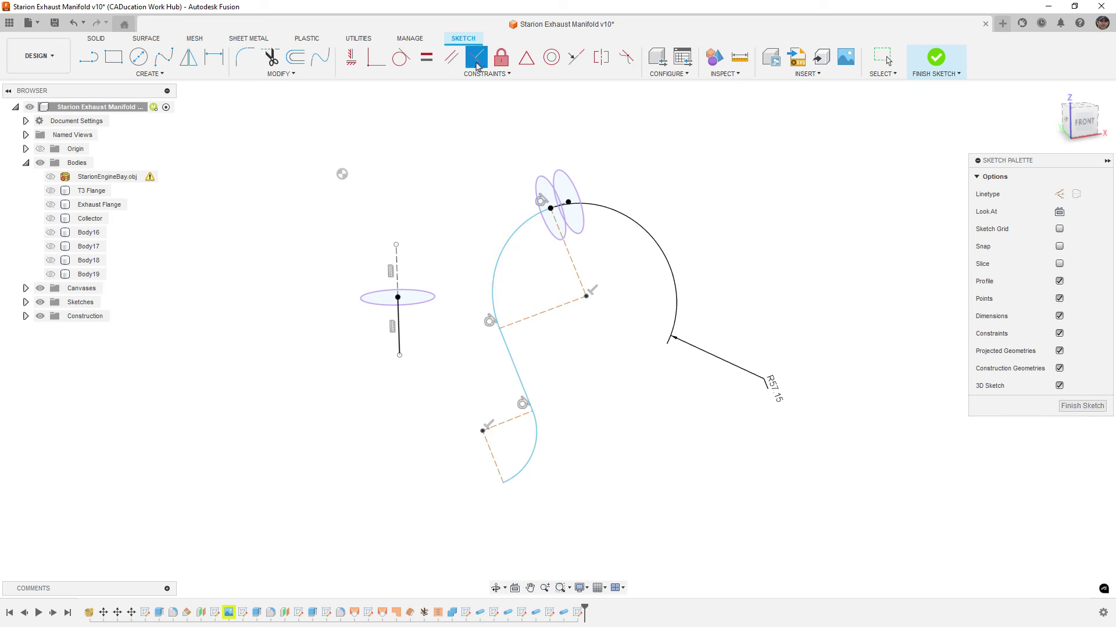